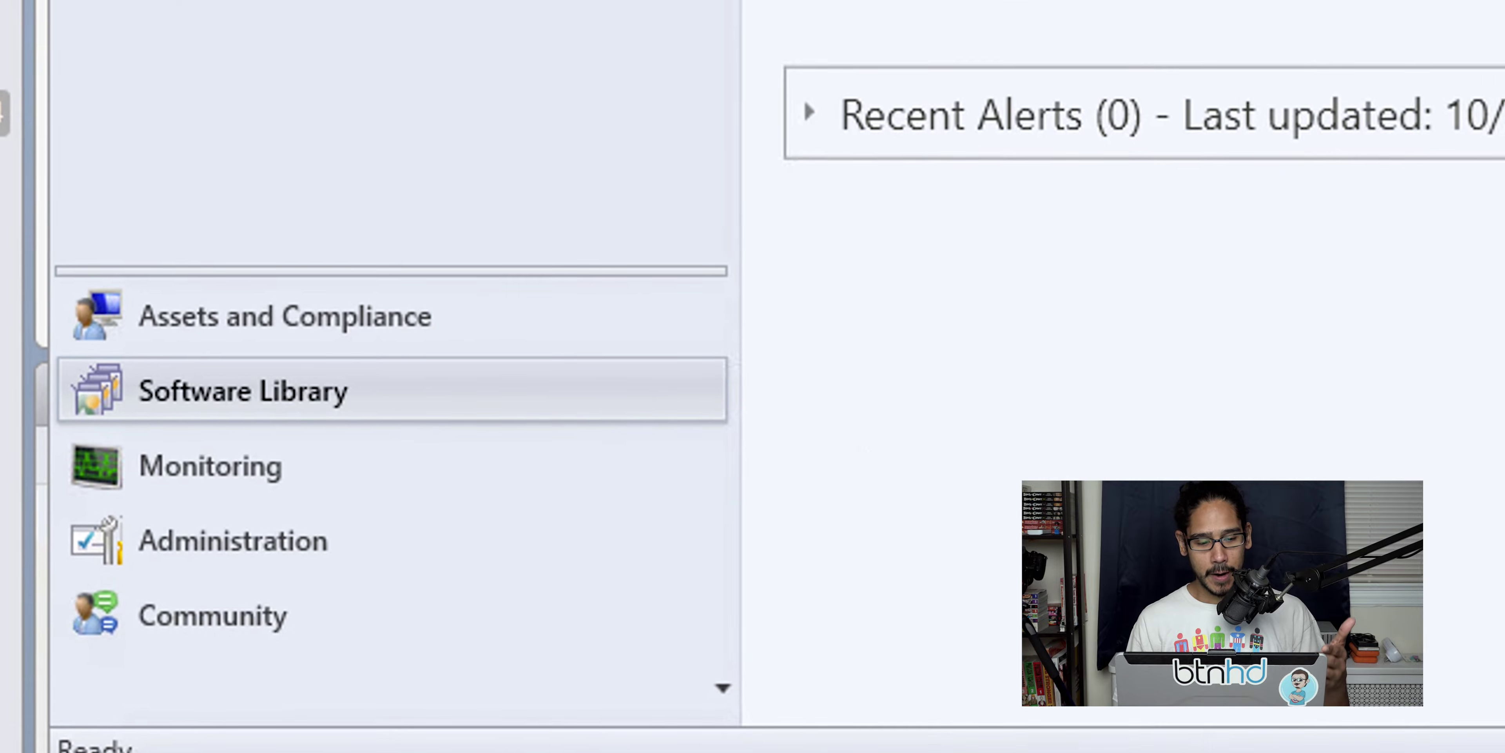
- Start a new operating system upgrade package from \\bj-sccm\sources\OSD\OS\OSImages\Windows11x64v22H2 and accept the Windows licensing agreement
left_click(39, 373)
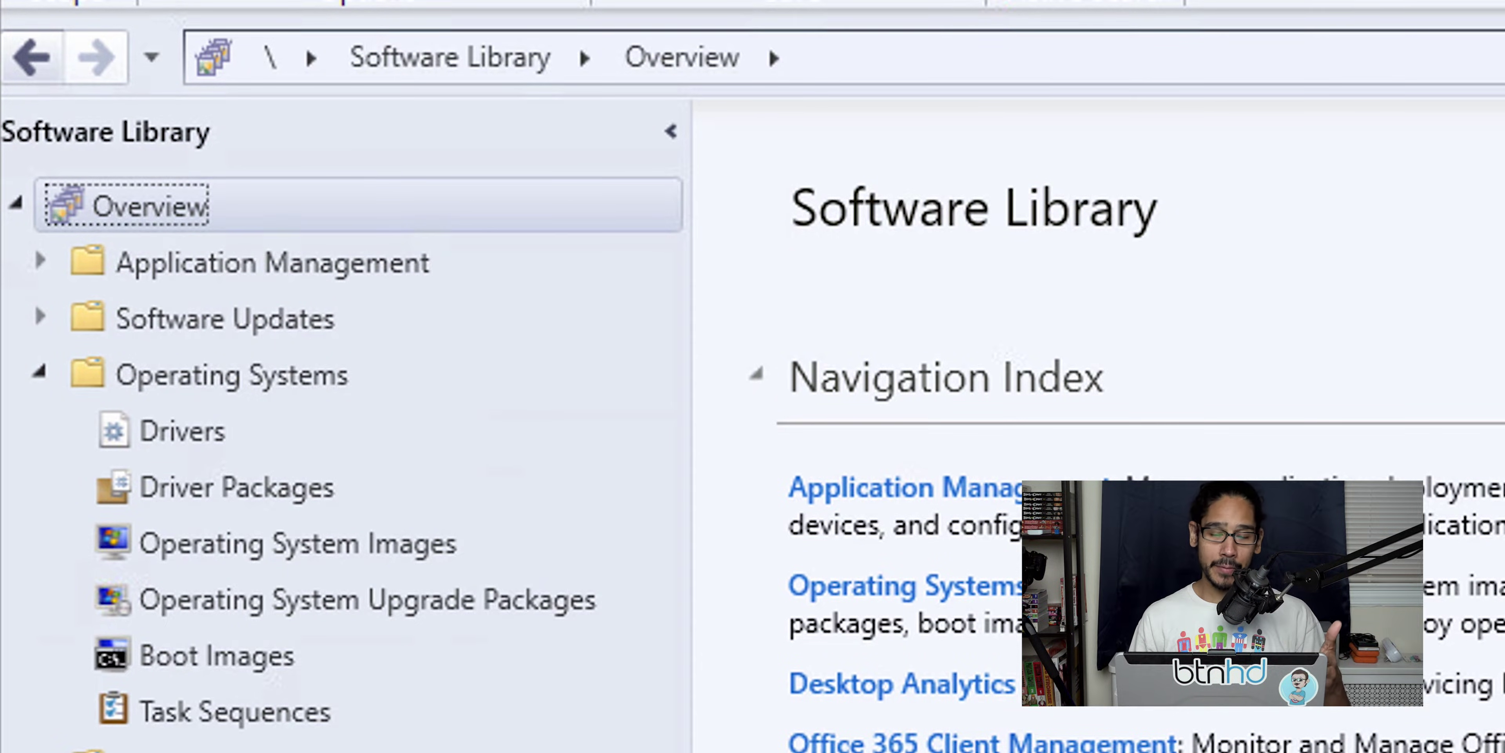
left_click(367, 600)
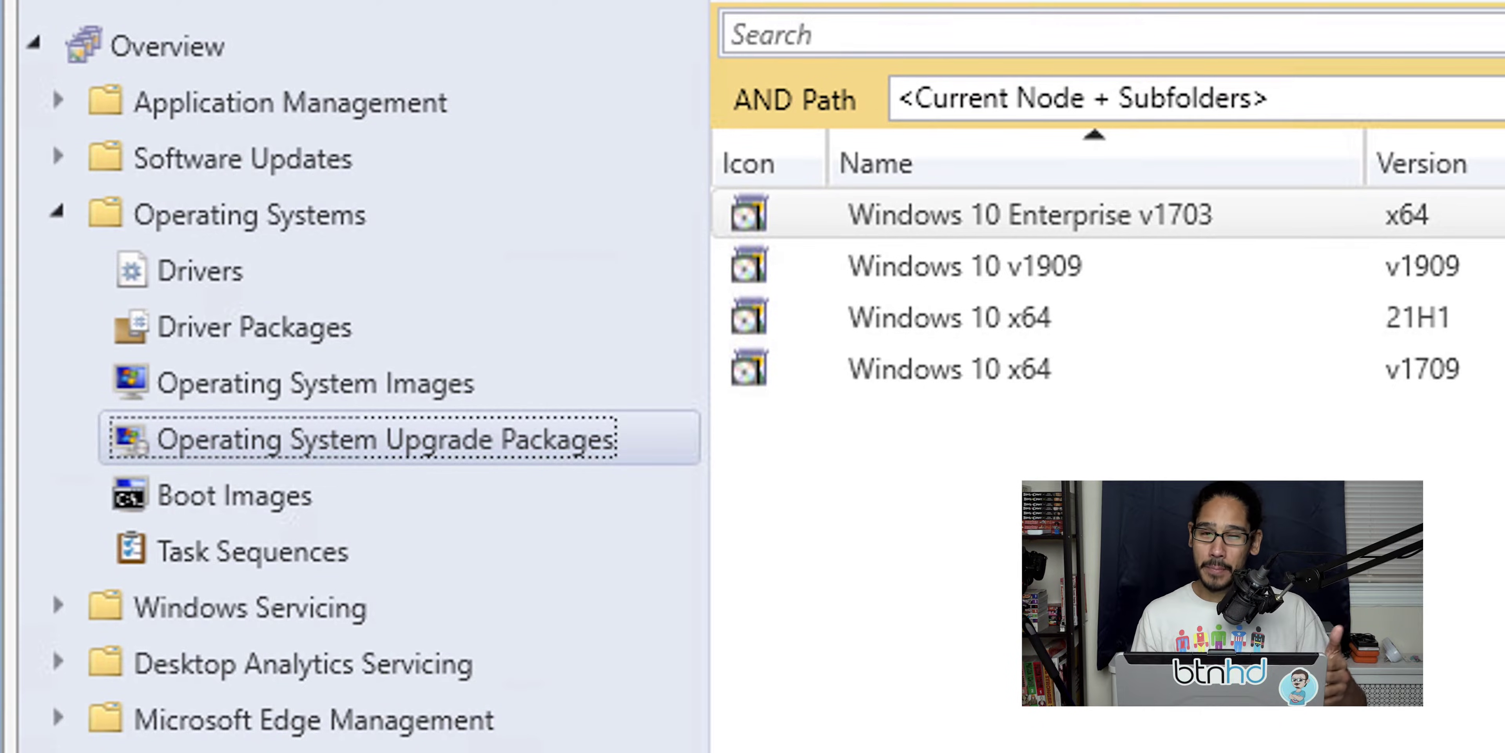
right_click(492, 442)
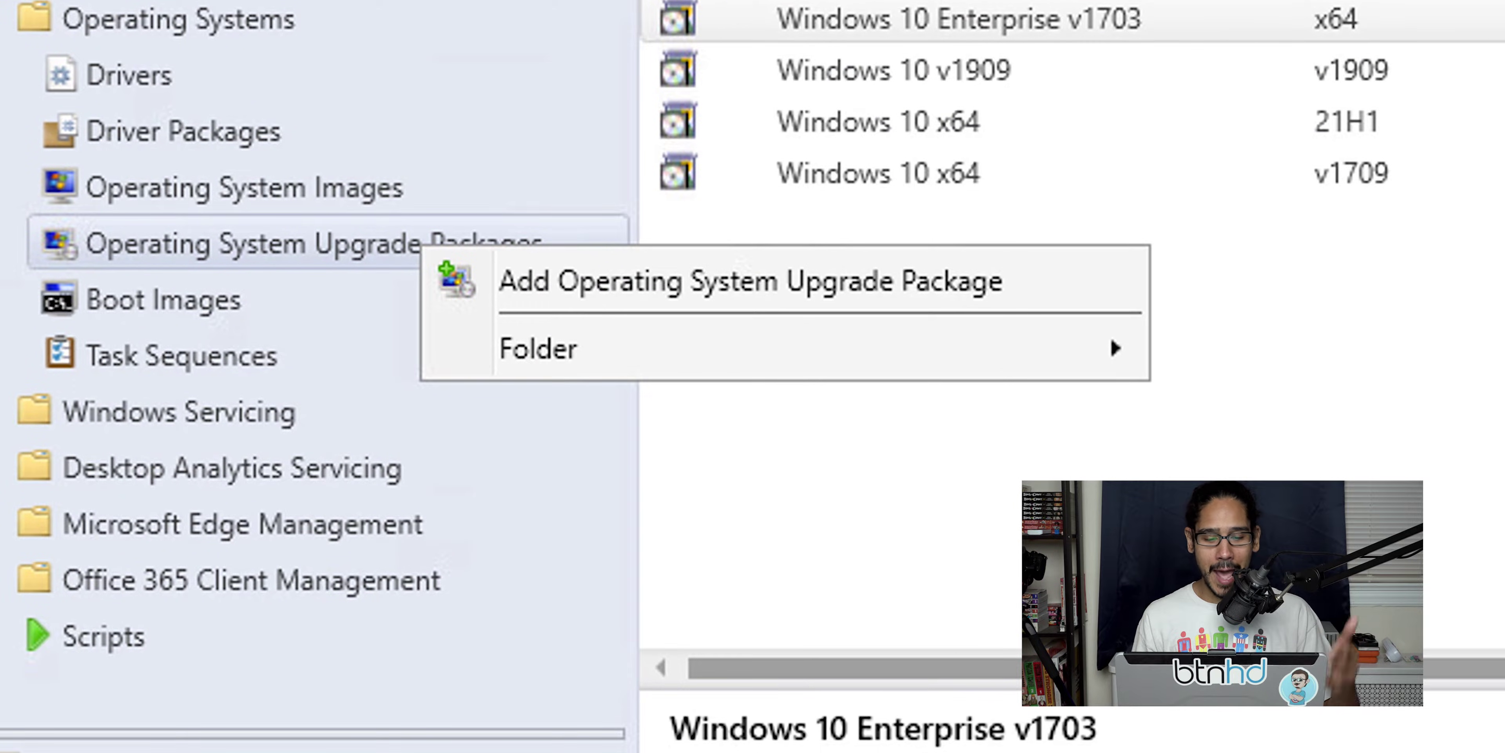
left_click(750, 281)
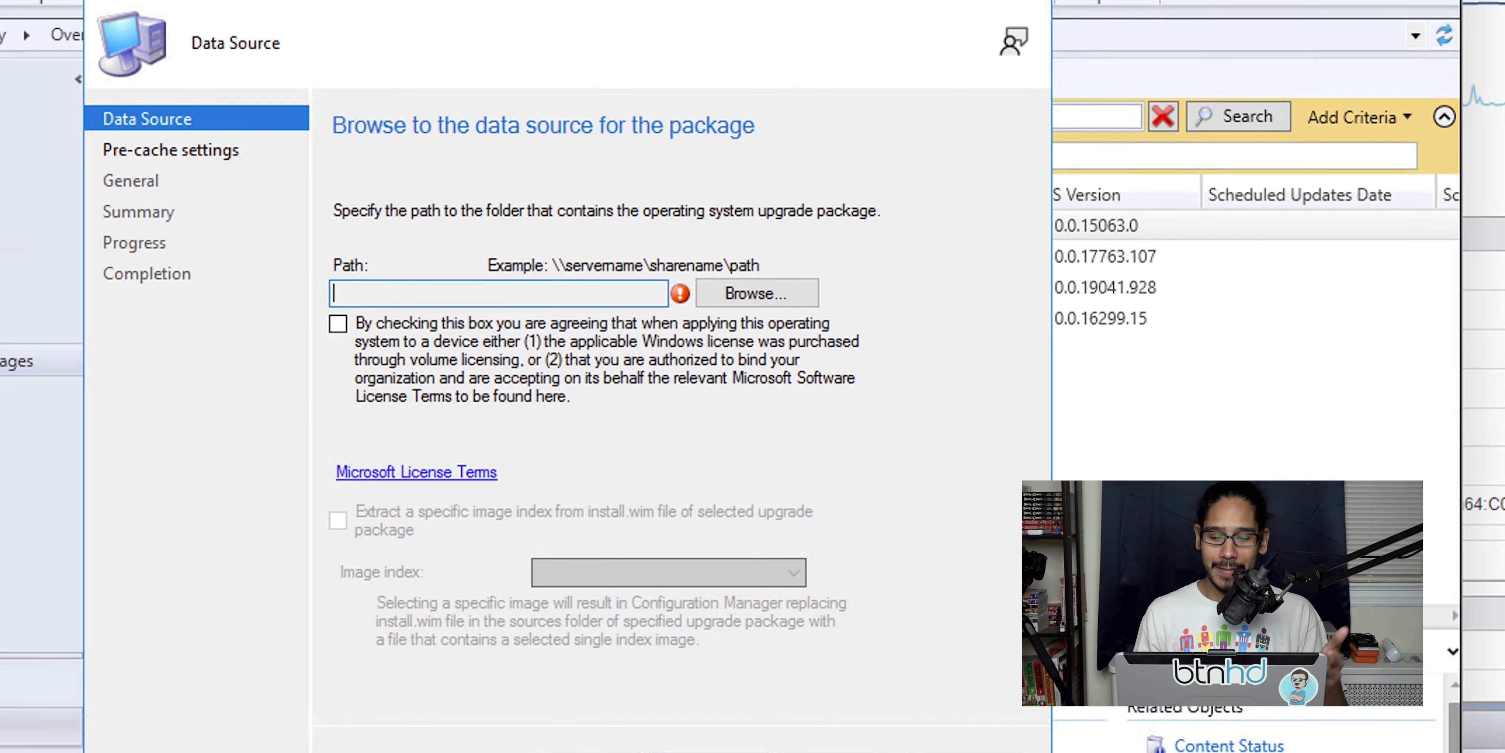
left_click(756, 293)
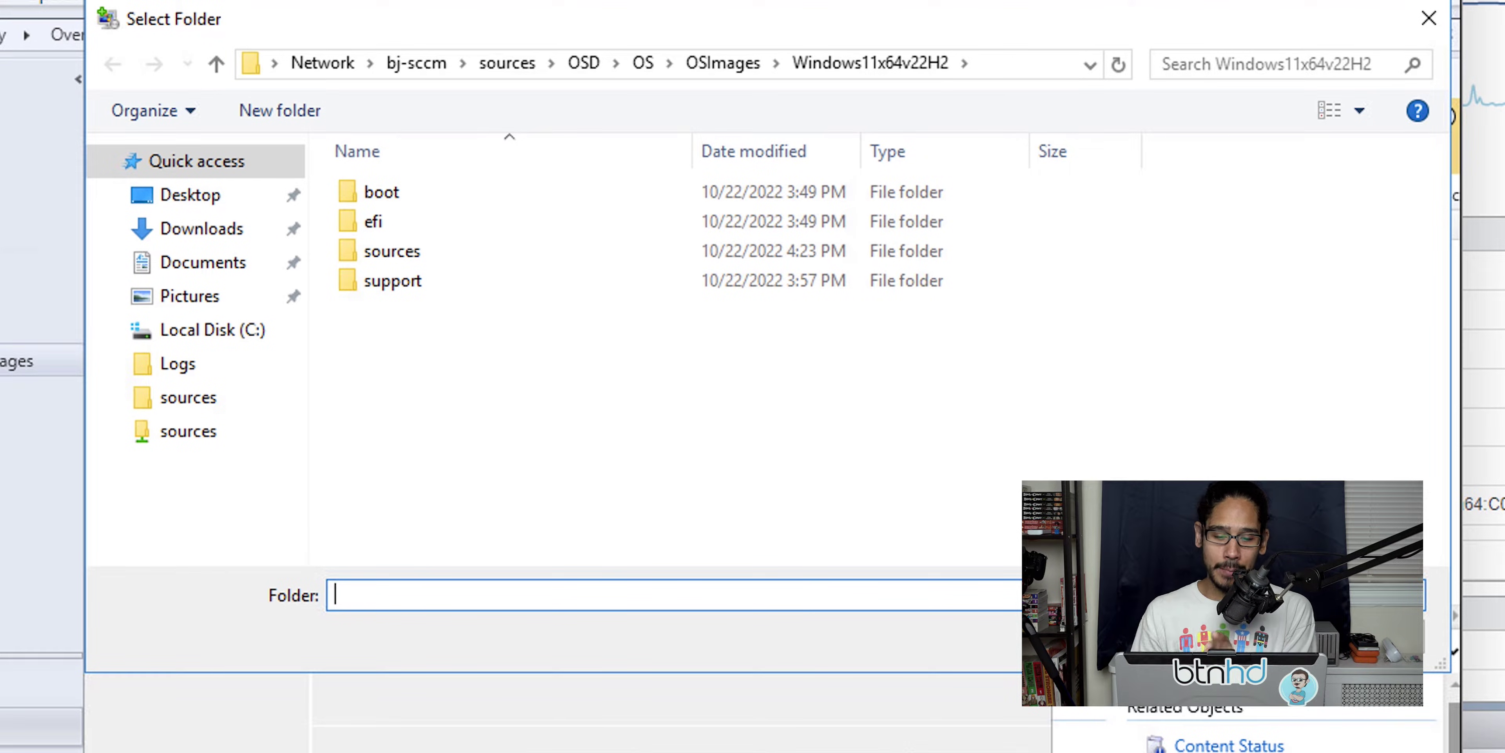
key("Return")
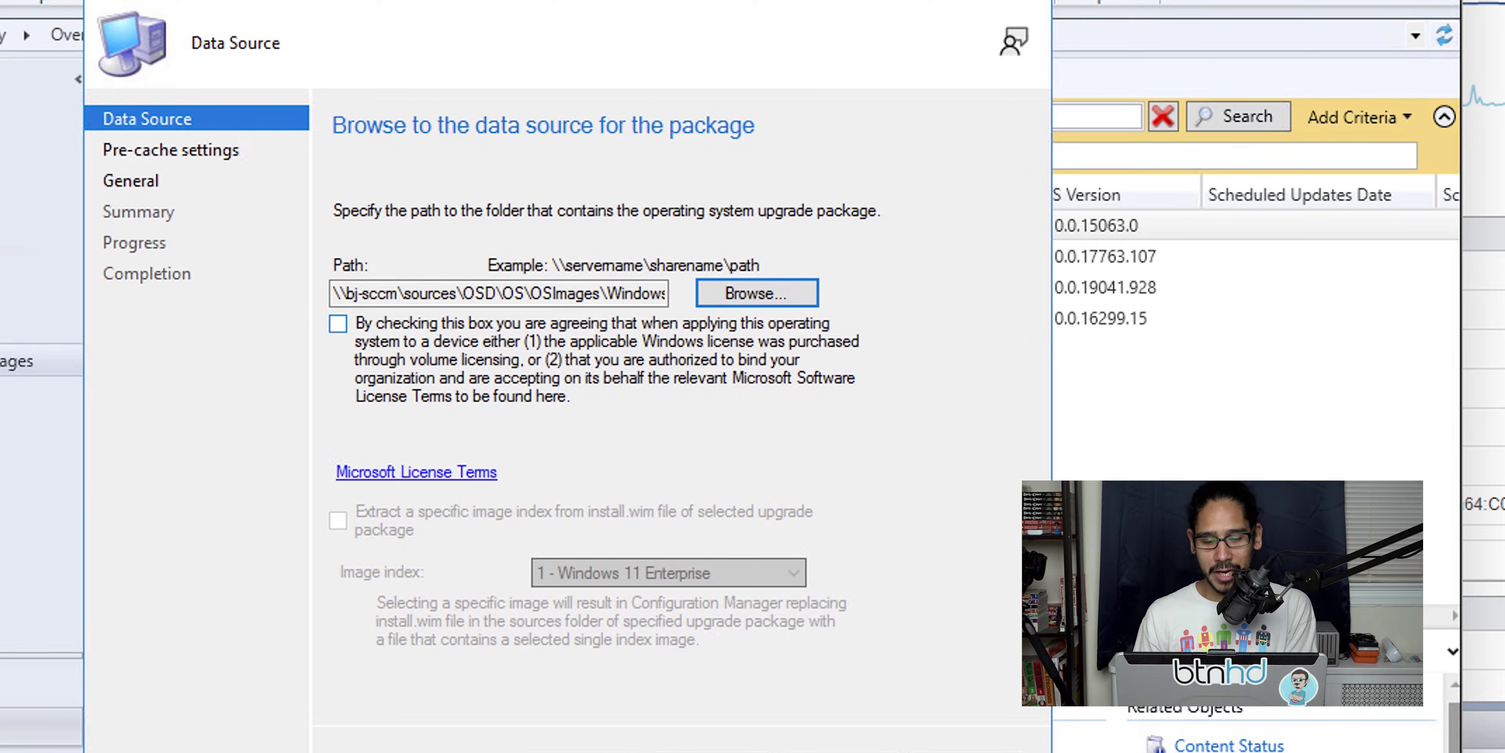
left_click(338, 323)
key("Return")
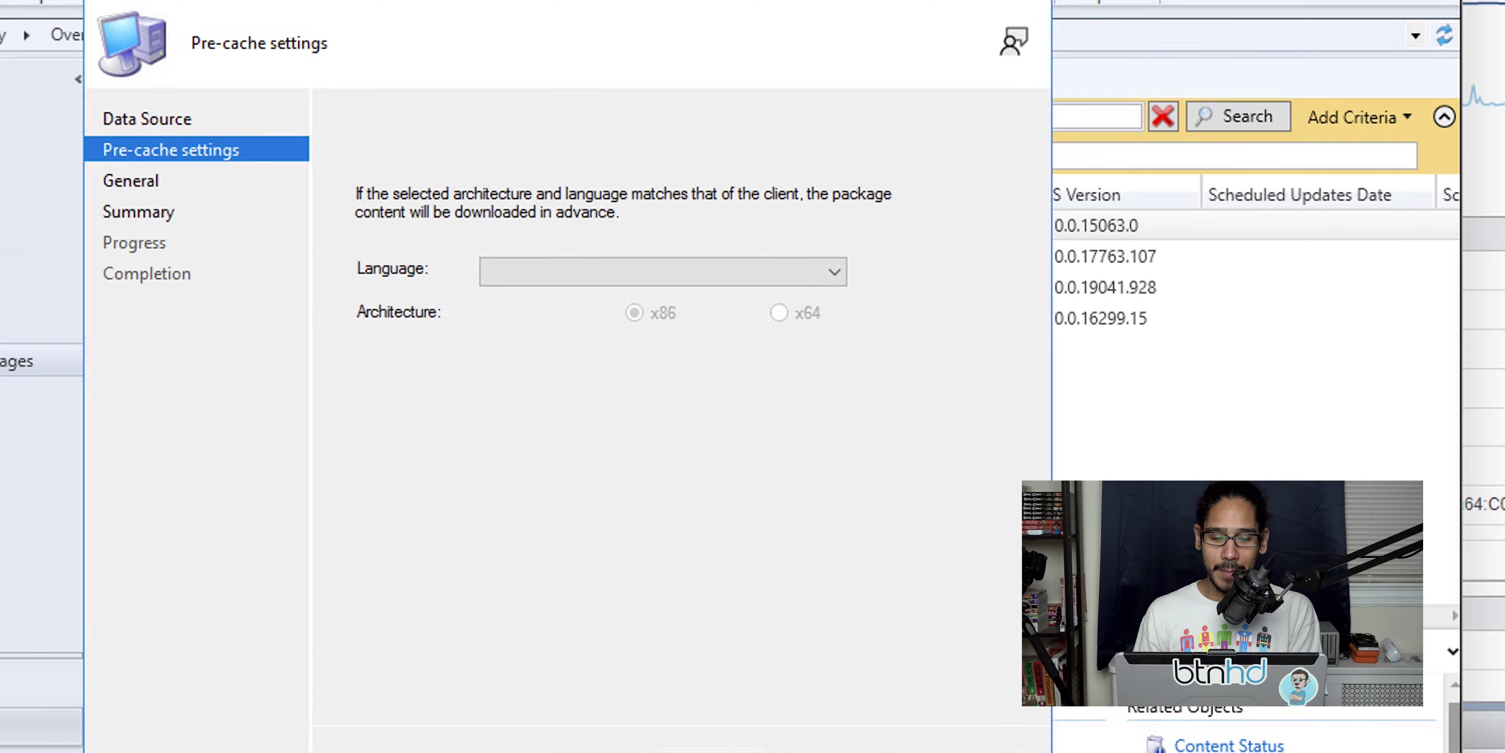
- Set the package's pre-cache language to English (United States) and its architecture to x64
key("alt+Down")
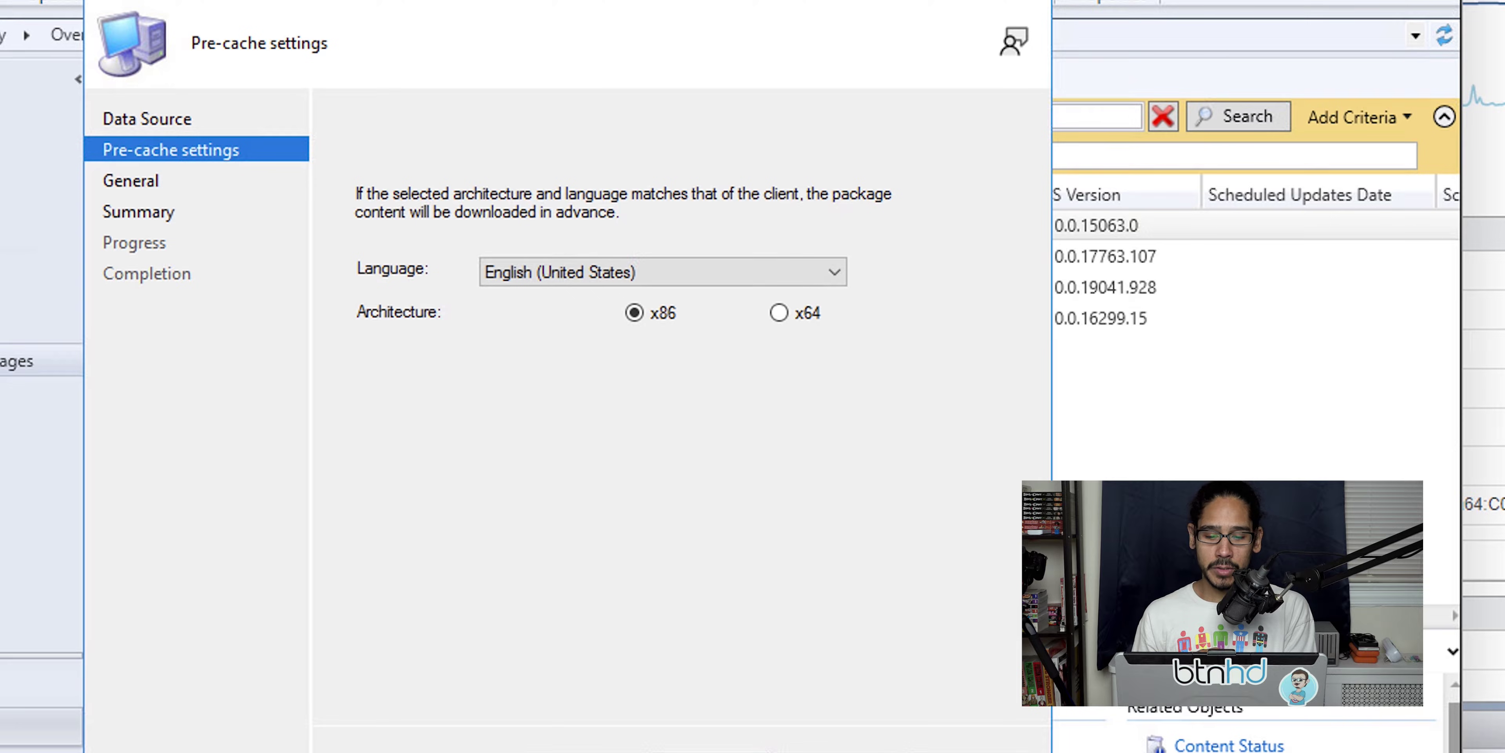
left_click(779, 313)
key("alt+n")
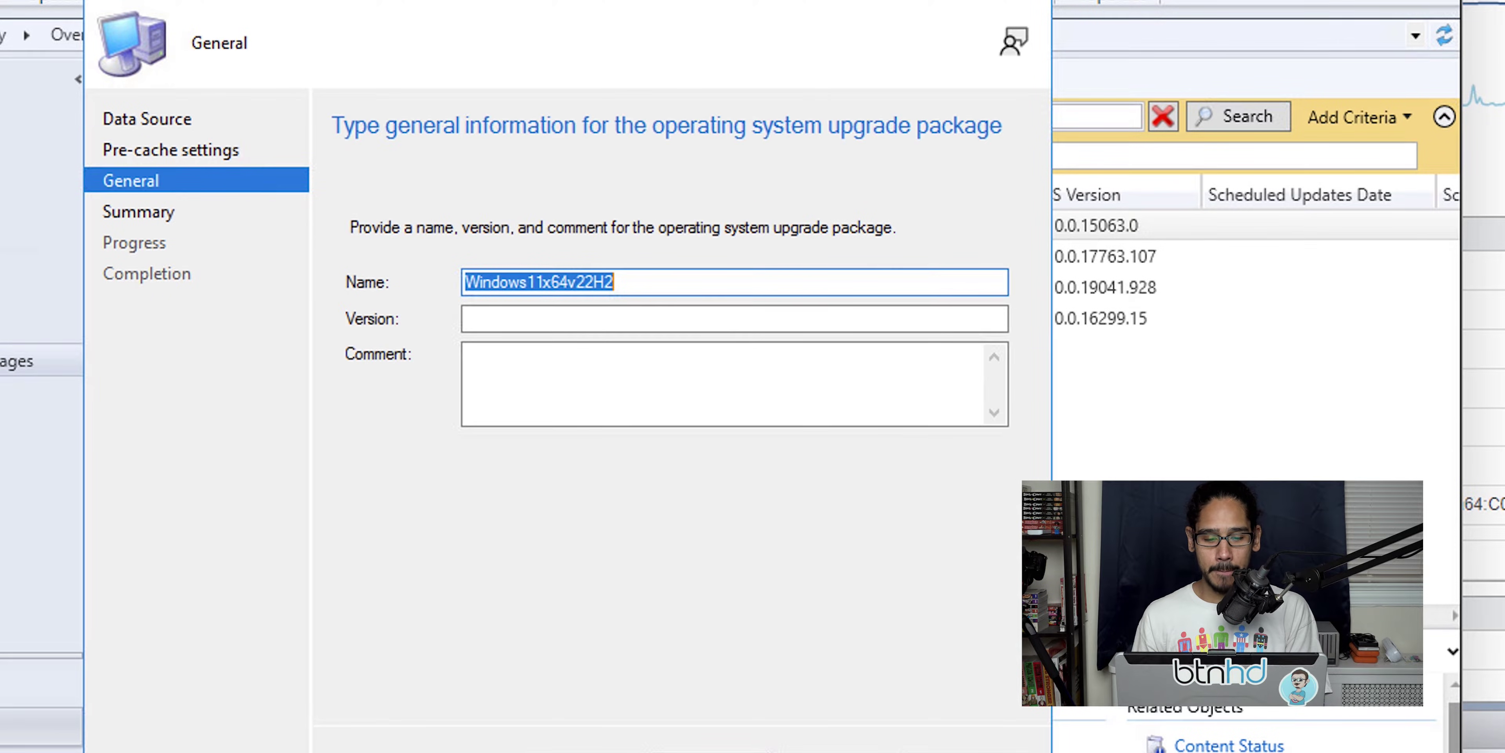
- Name the upgrade package "Upgrade to Windows 11 x64 v2H22" and finish creating it
type("Upgrade to Windows 11 x64 v2H22")
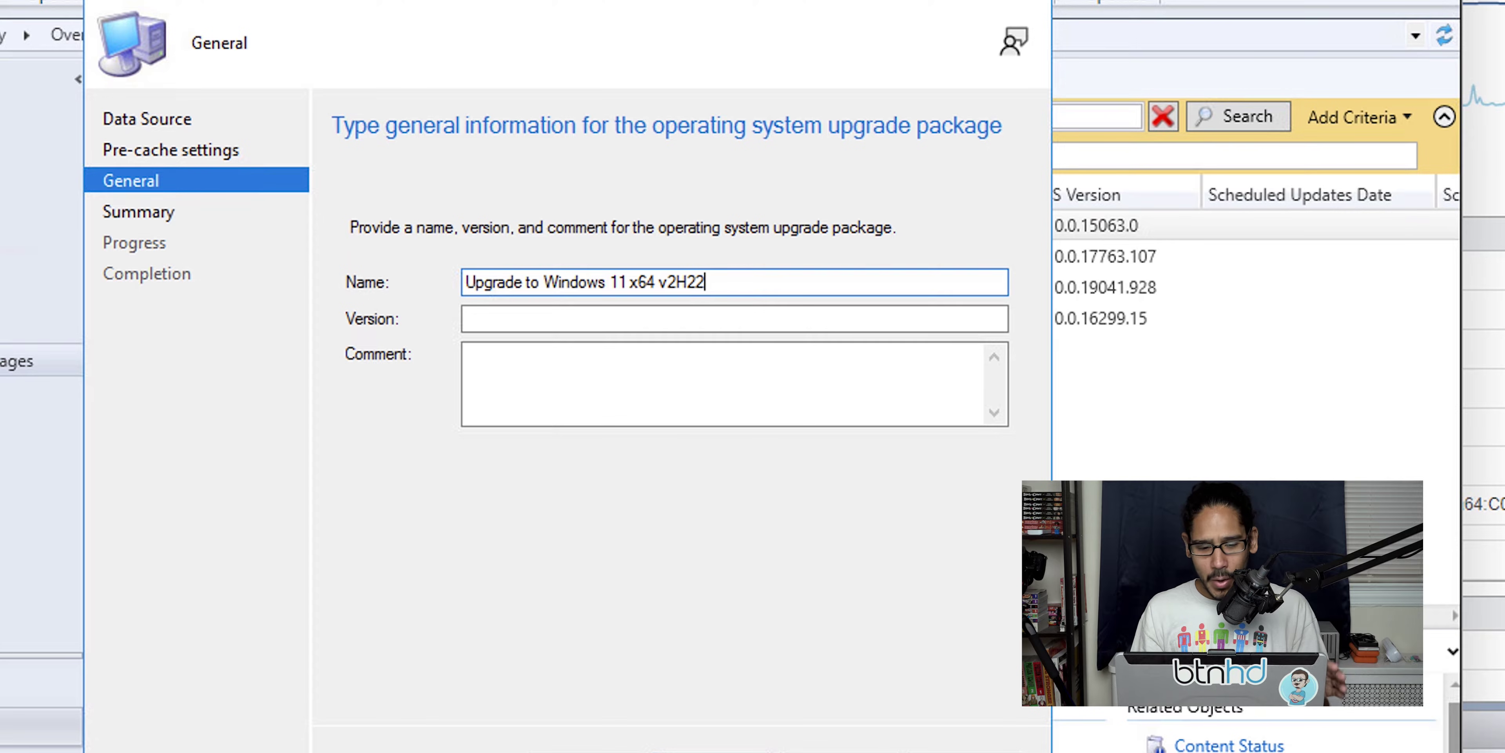
key("Return")
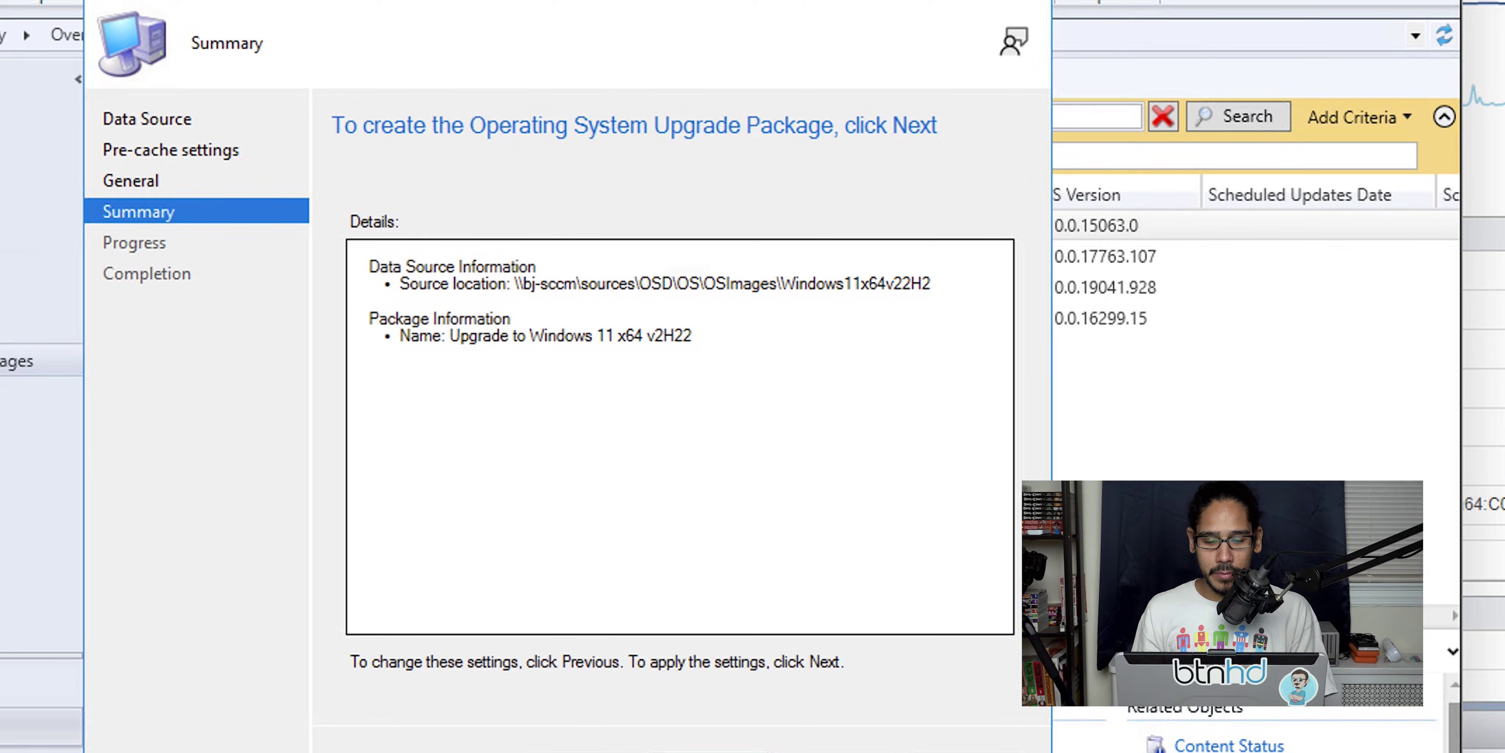
key("Return")
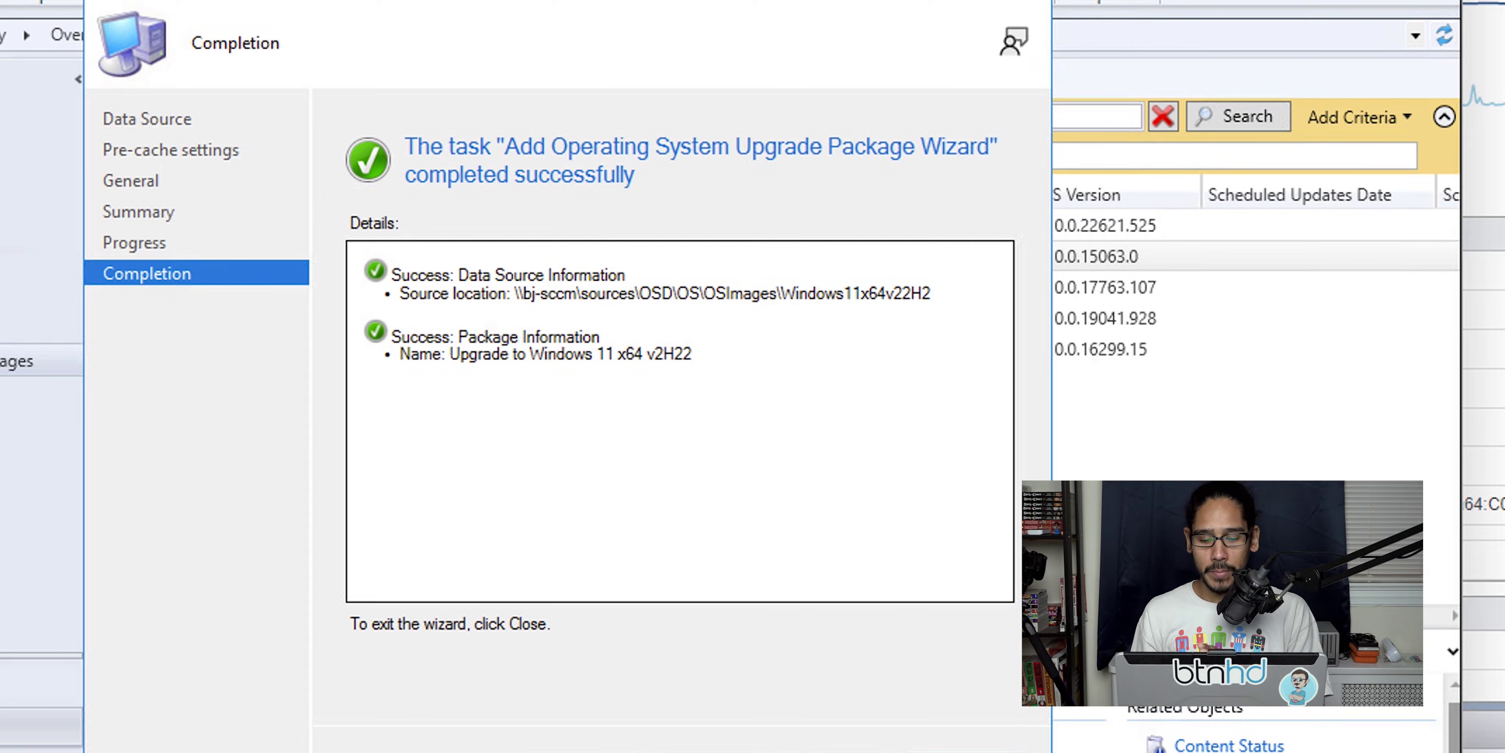
key("Return")
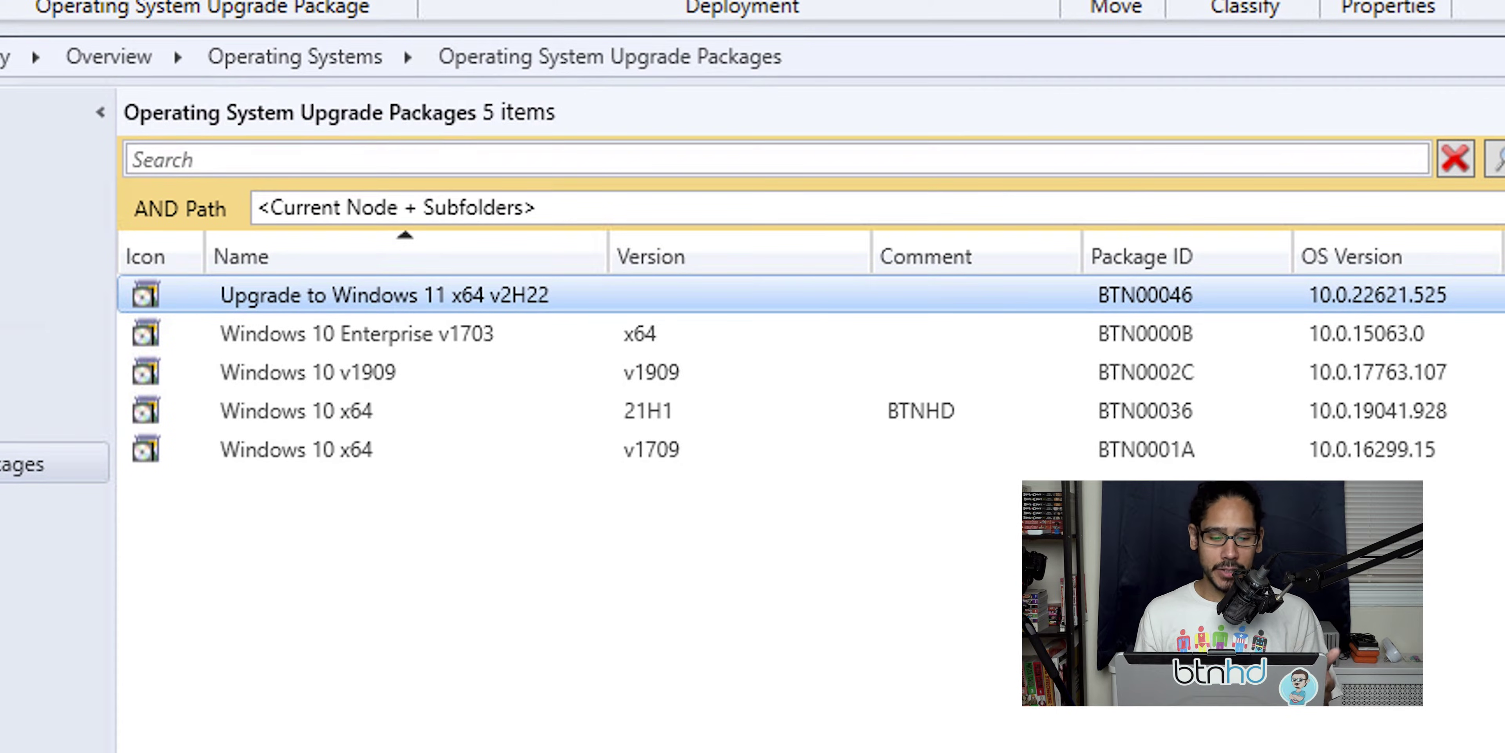
- Distribute the content of the "Upgrade to Windows 11 x64 v2H22" package to the distribution point BJ-SCCM.BTNHD.EDU
right_click(570, 296)
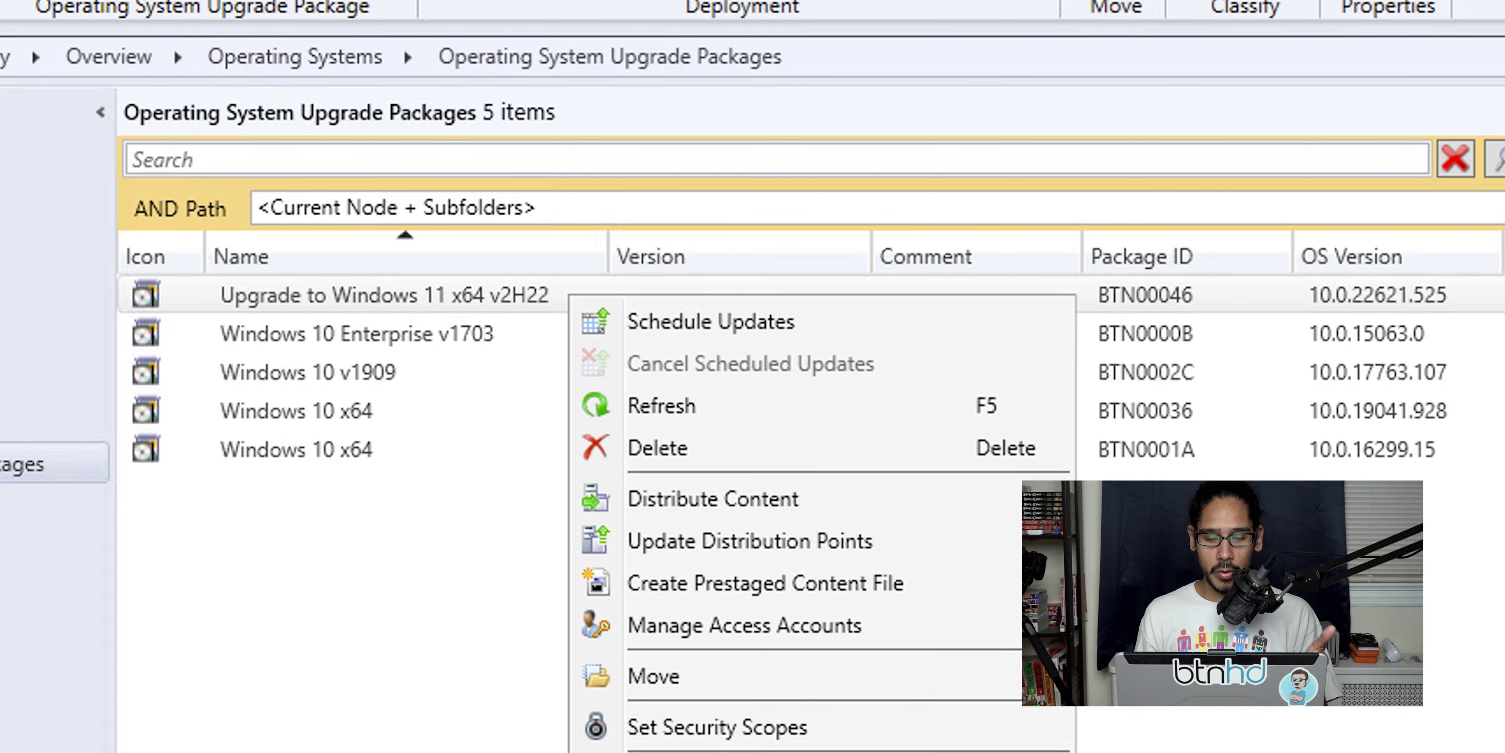
left_click(713, 499)
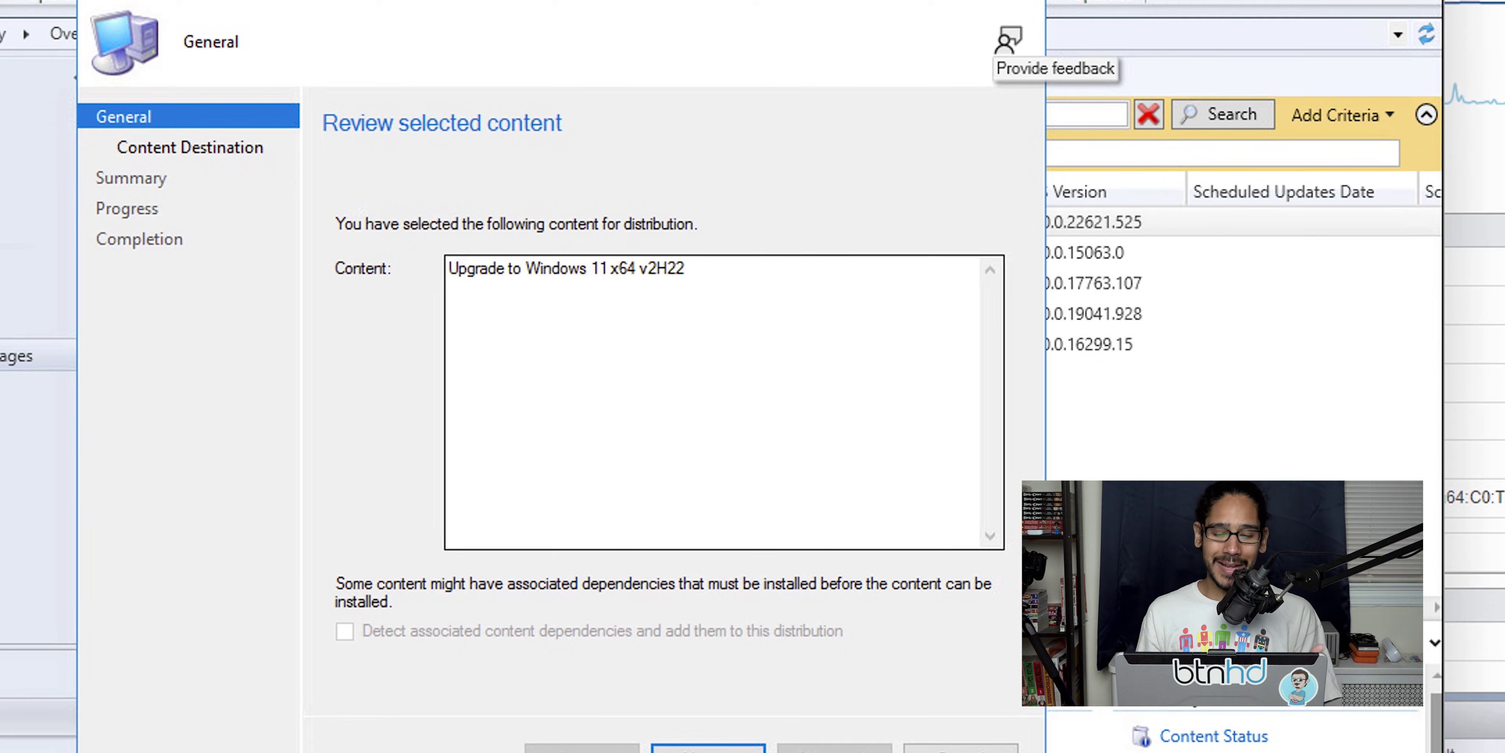
key("Return")
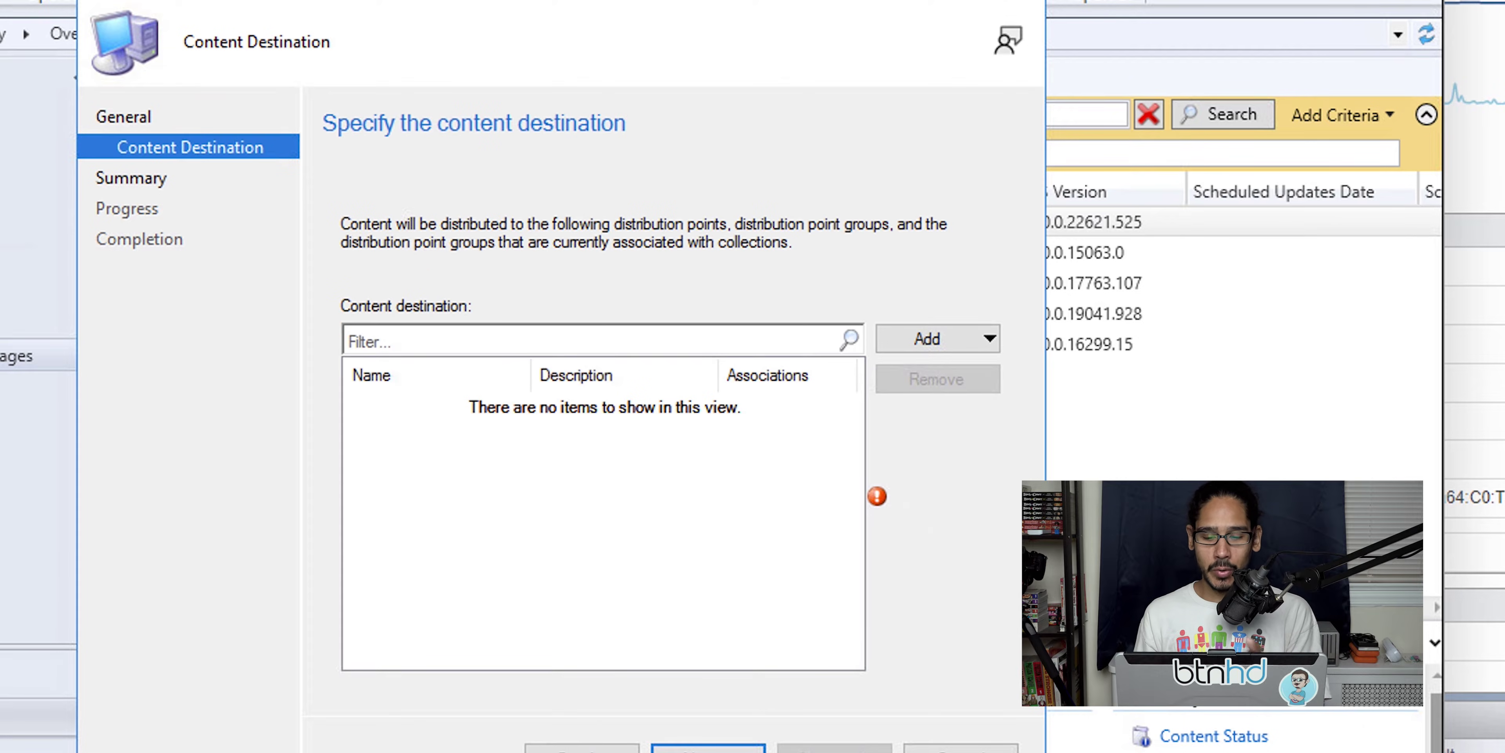
left_click(937, 338)
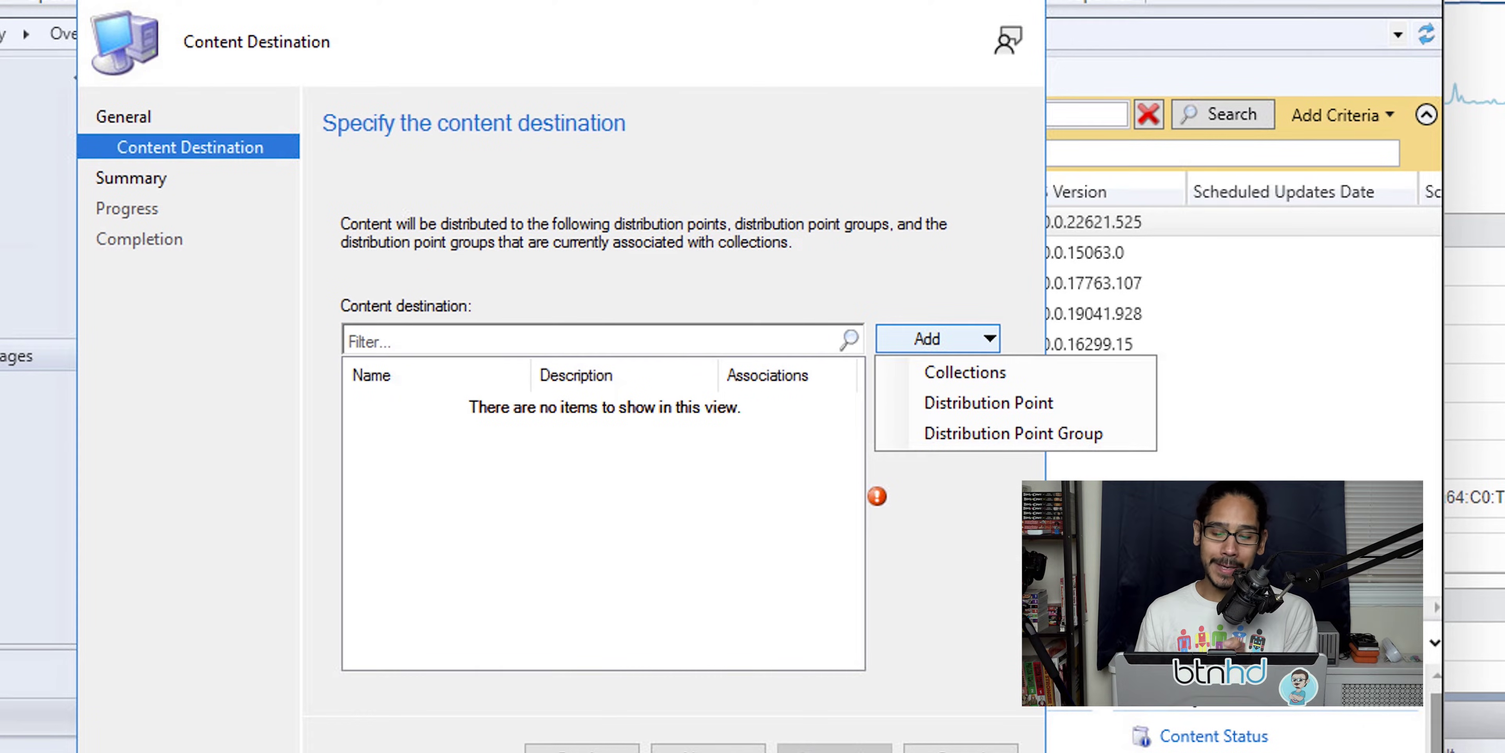
left_click(988, 403)
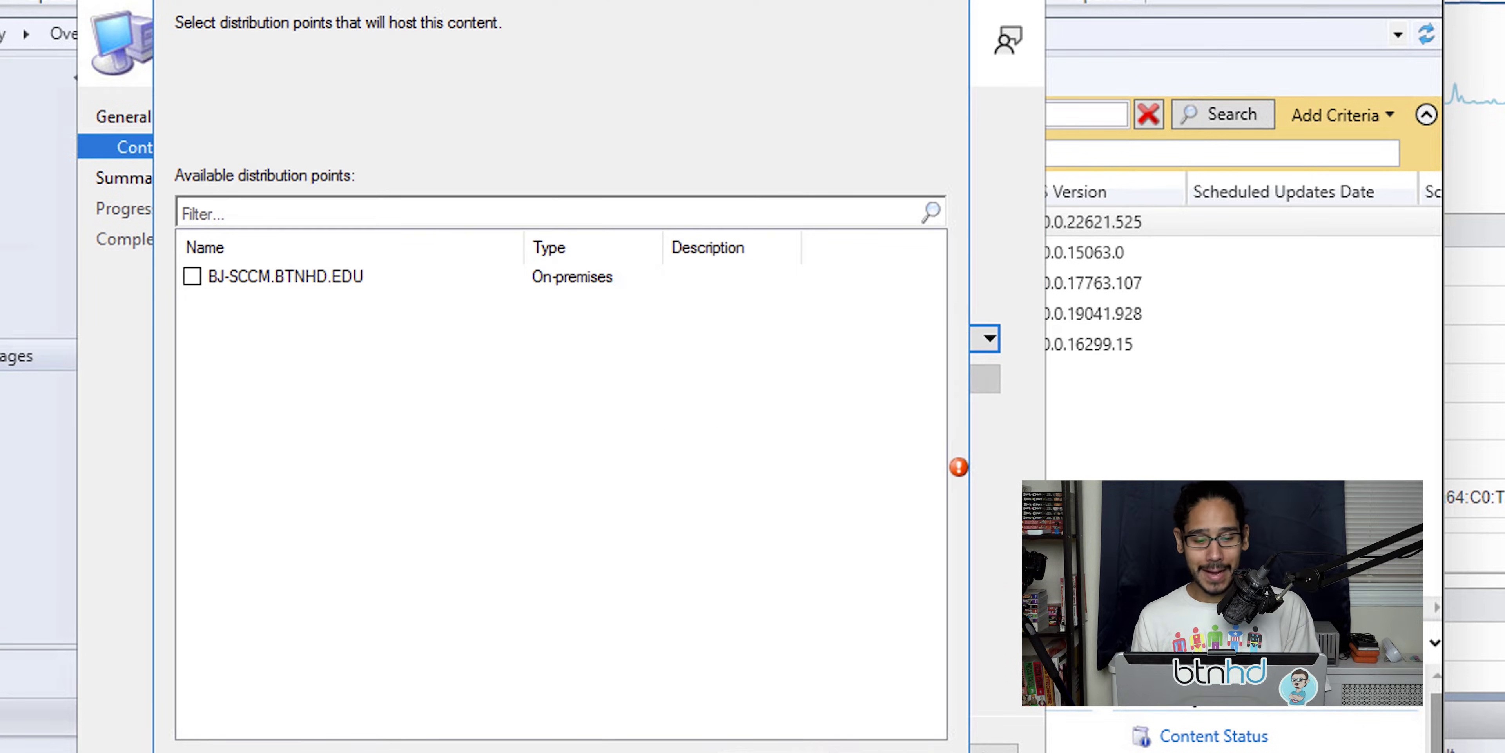
left_click(191, 276)
key("Return")
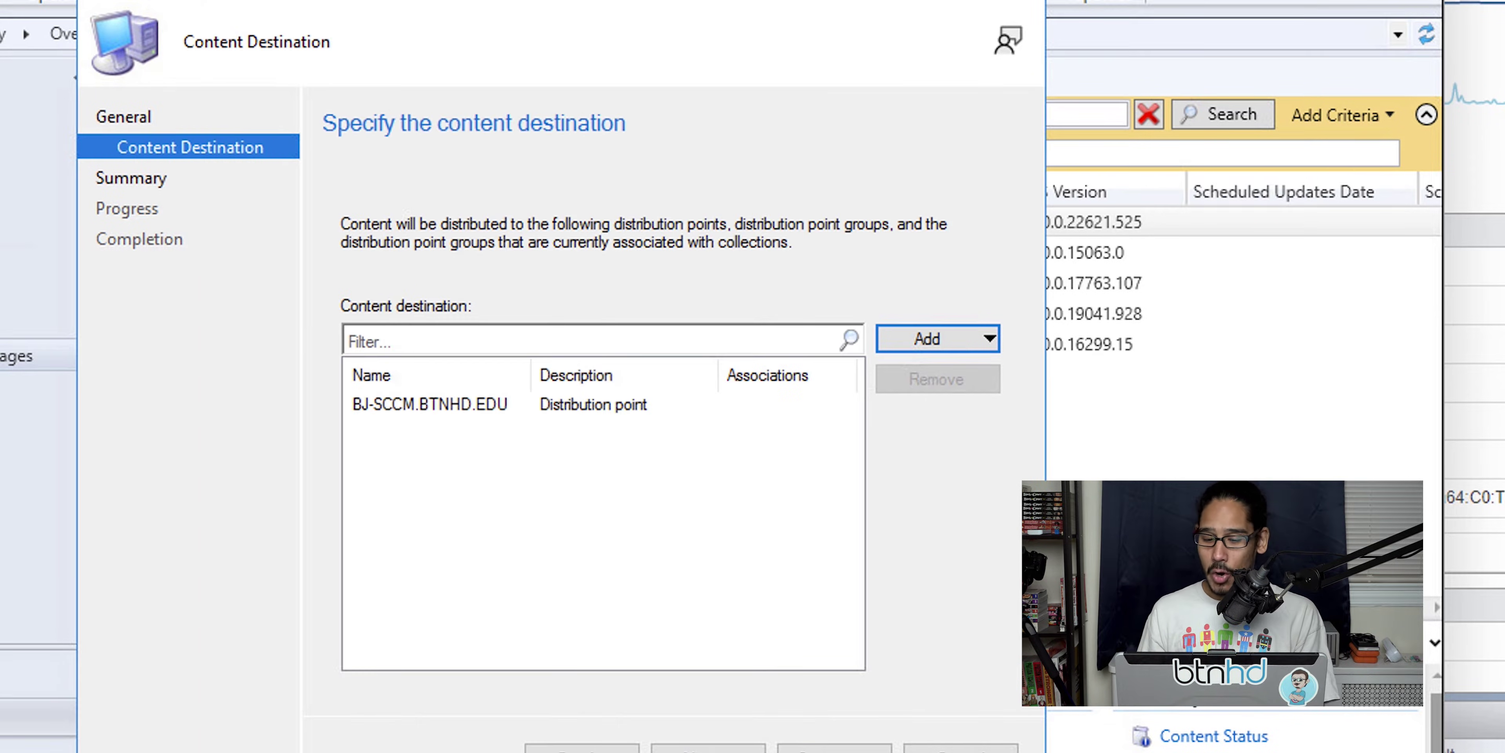
key("alt+n")
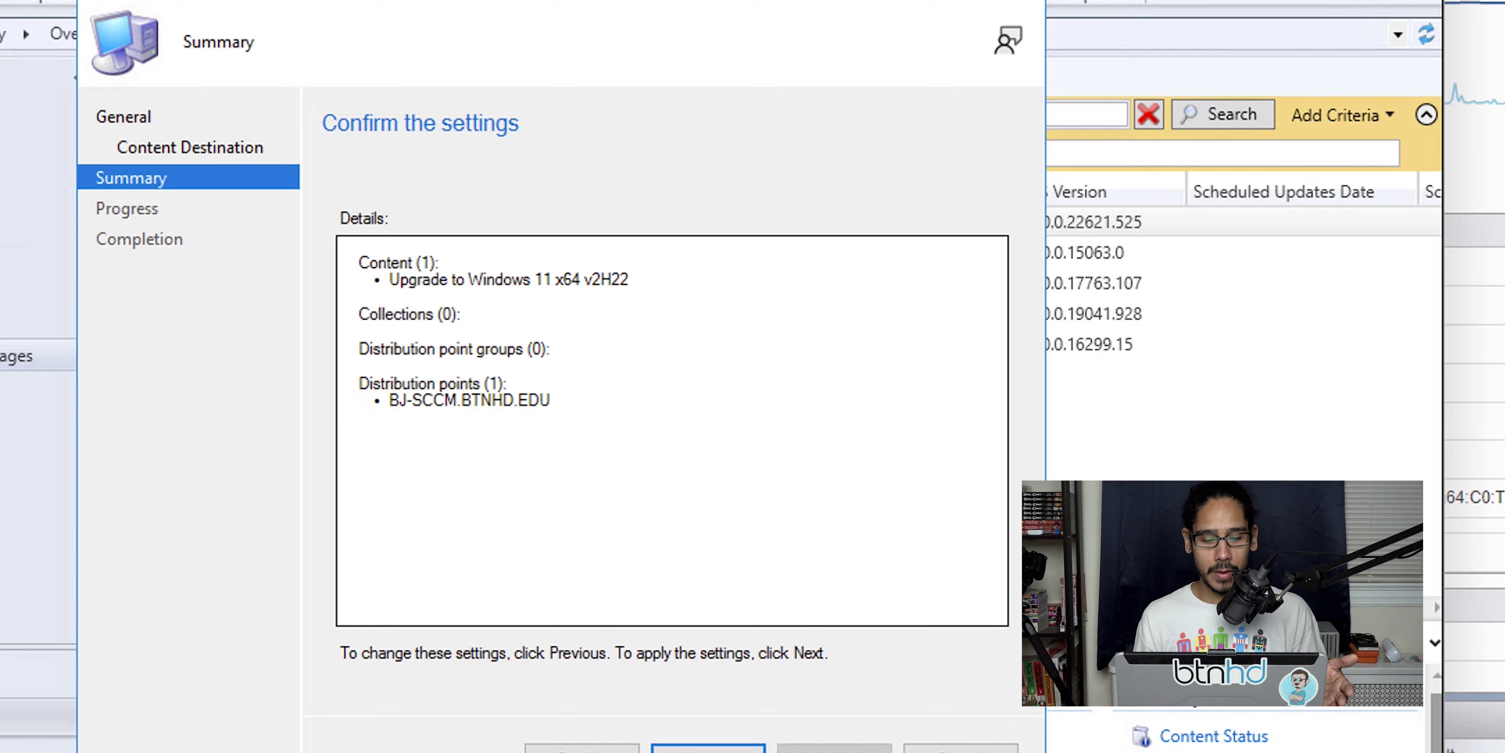
key("alt+n")
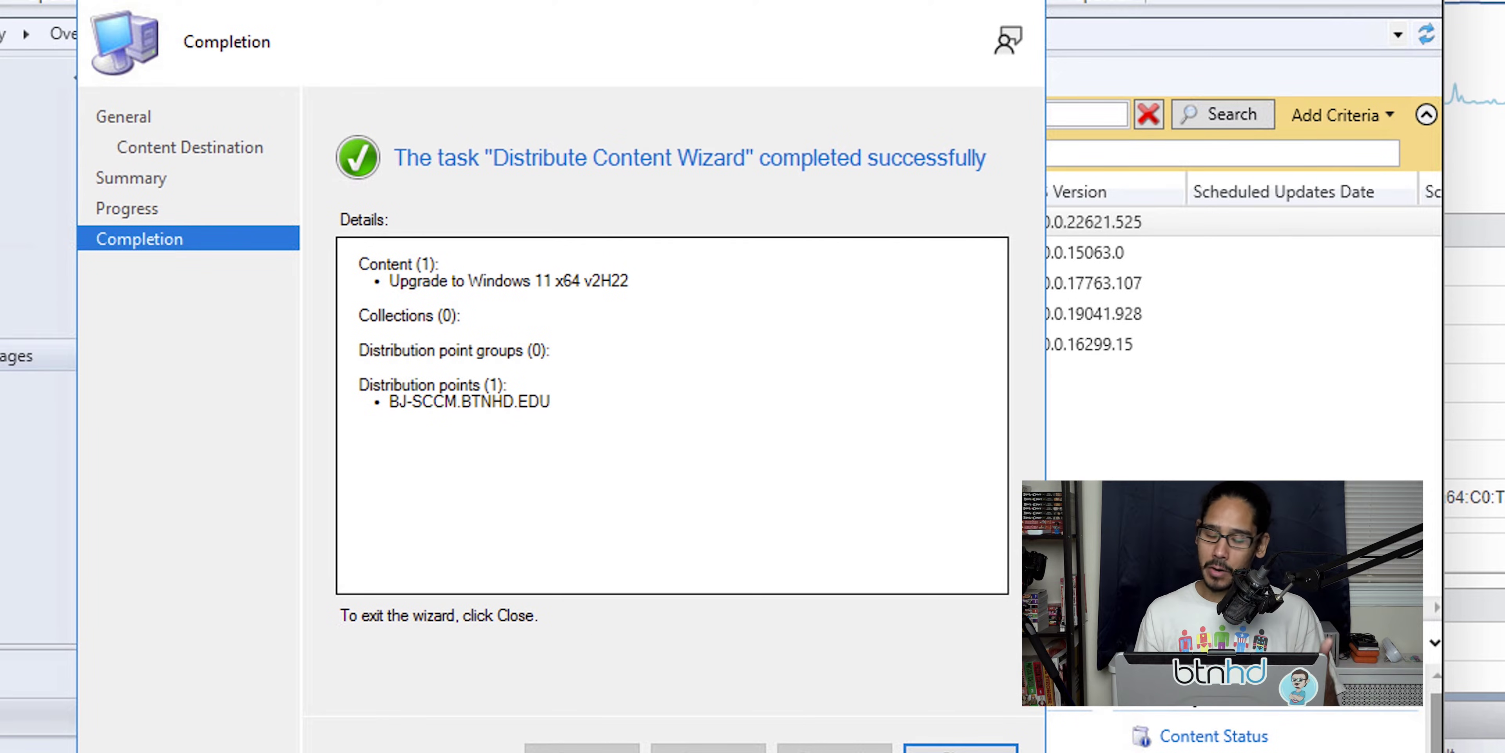
key("Return")
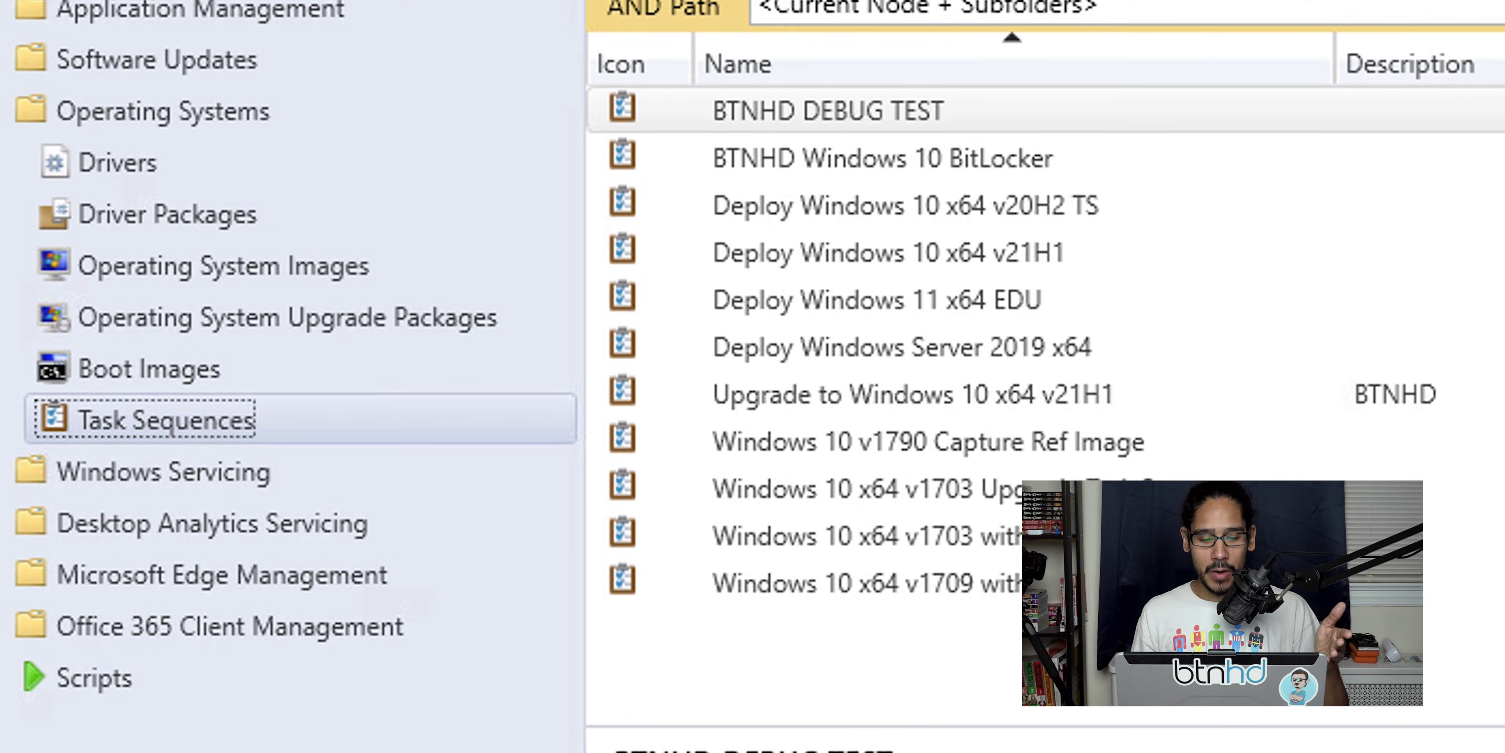
- Start a new task sequence that upgrades an operating system from an upgrade package, named "Upgrade to Windows 11 x64 v2H22"
right_click(193, 419)
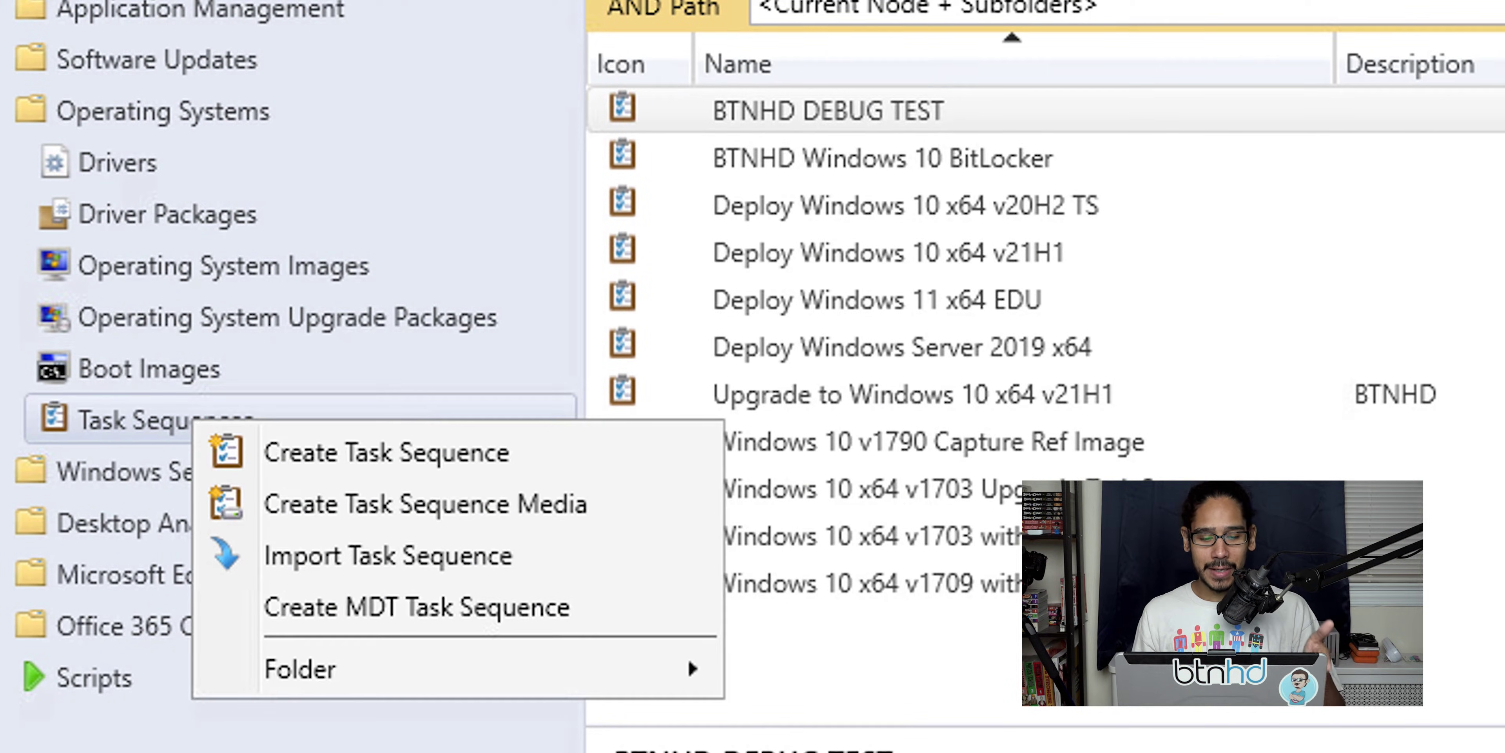
left_click(386, 453)
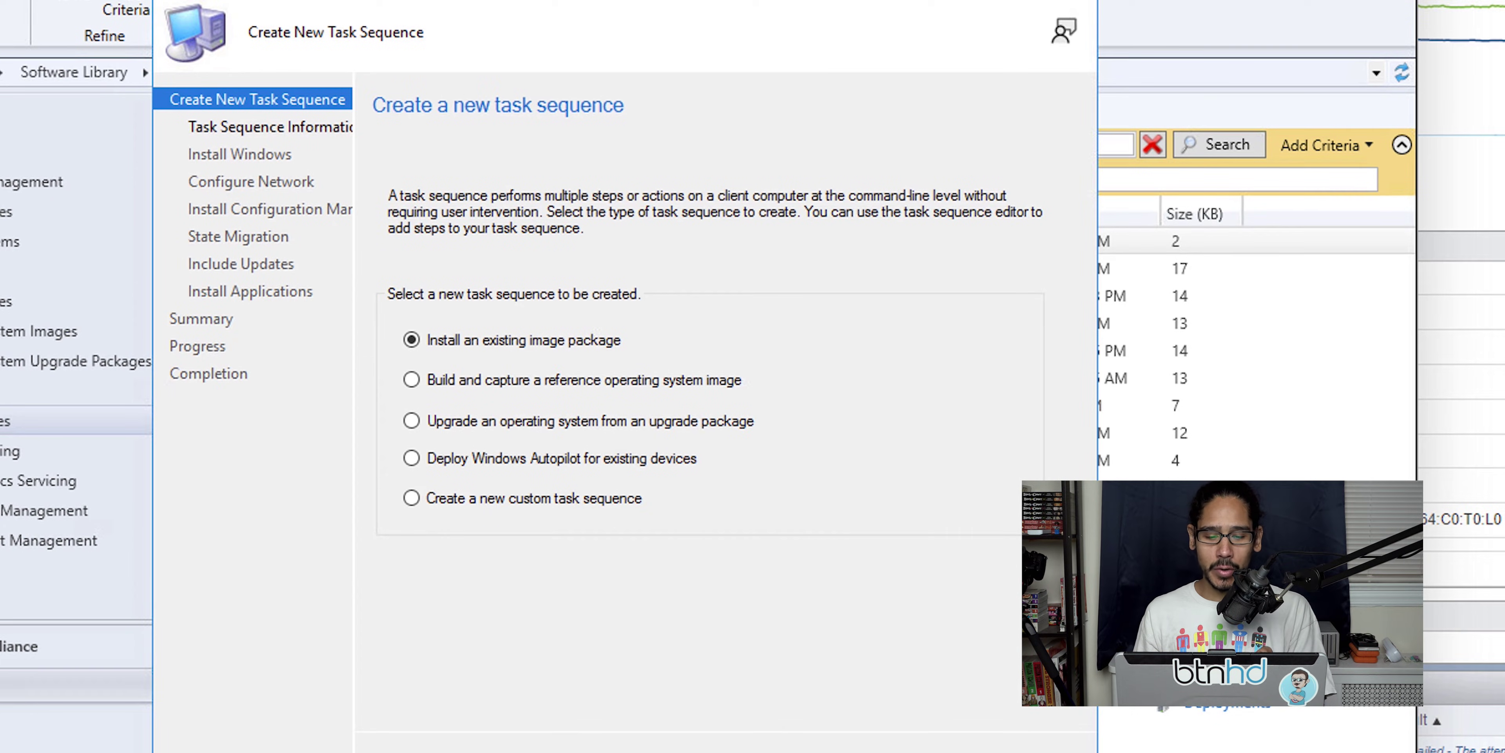
left_click(411, 421)
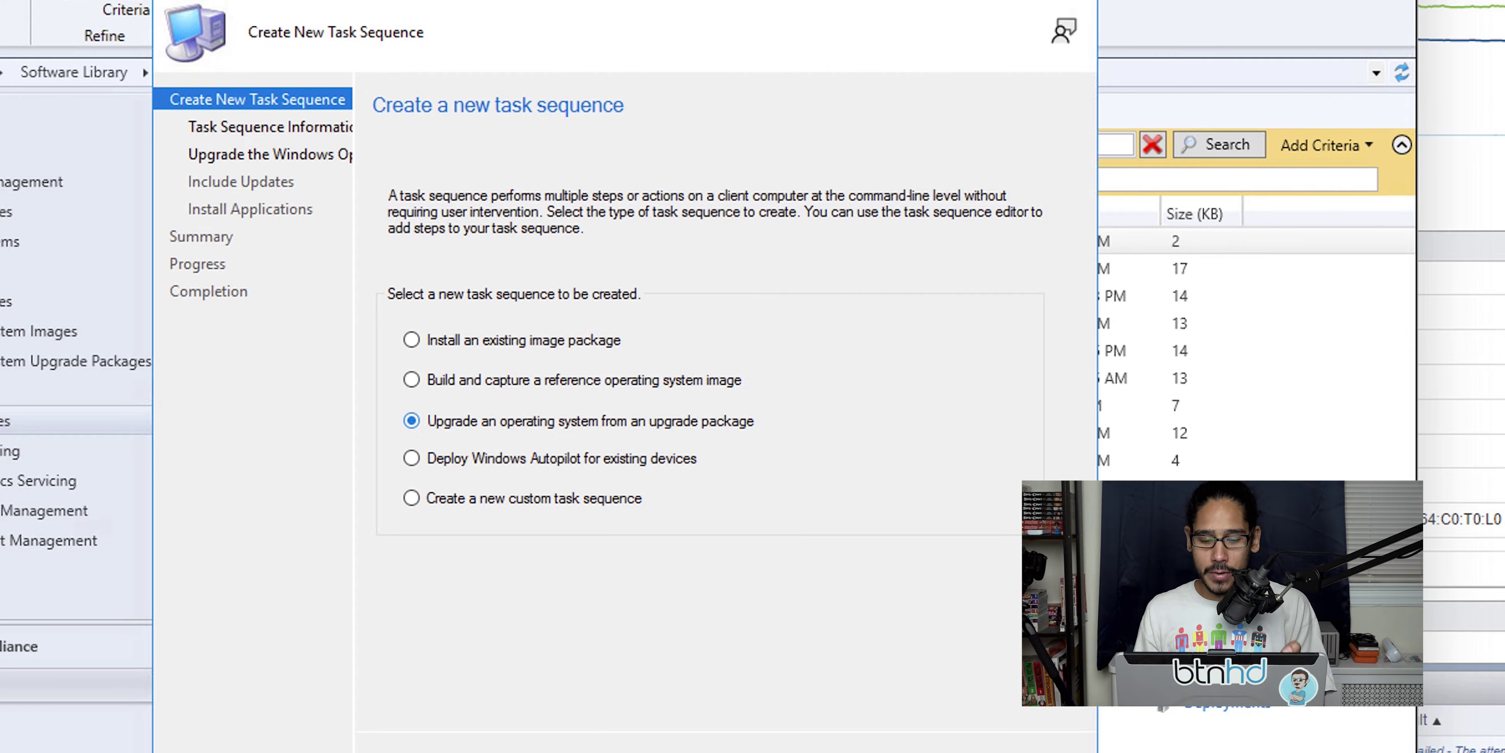
key("Return")
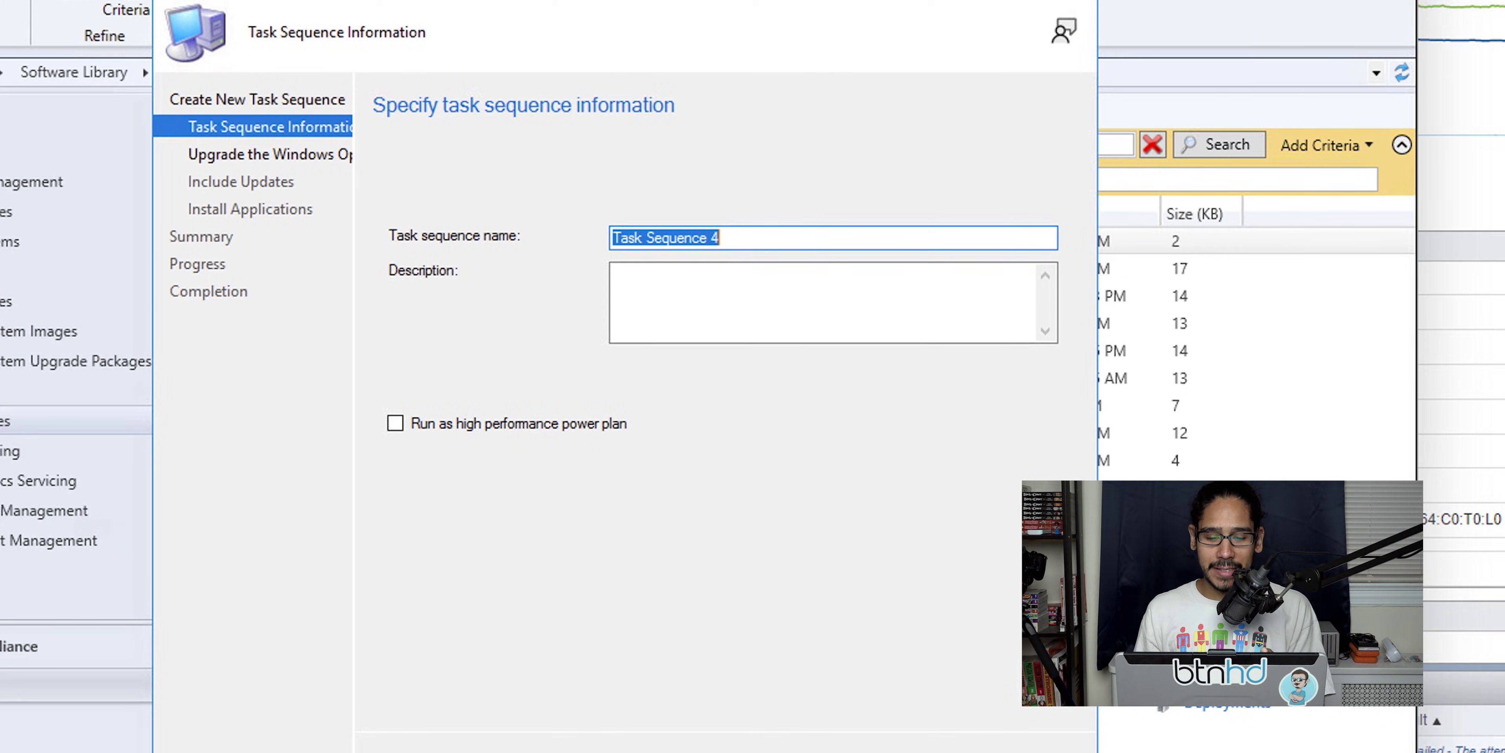
type("Upgrade to Windows 11 x64 v2H22")
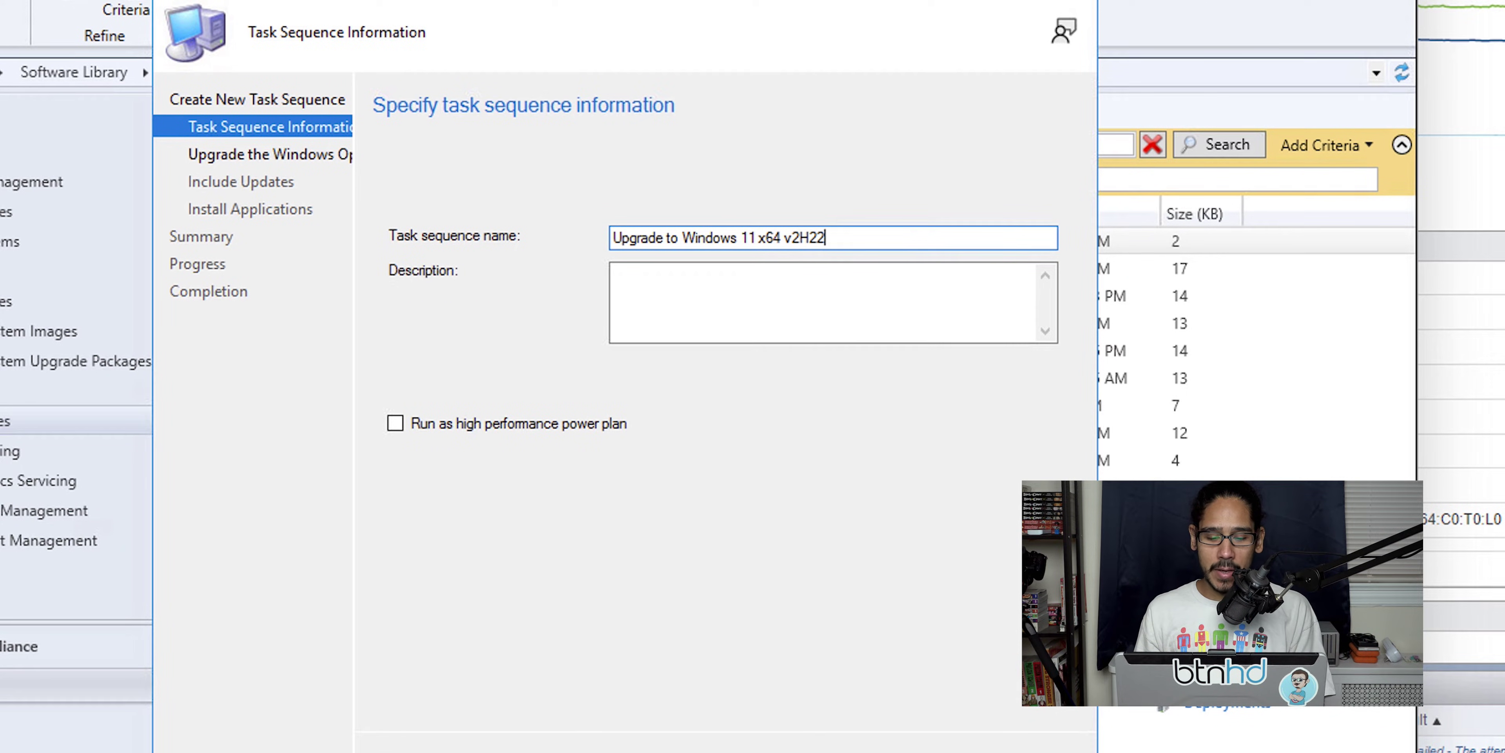
key("Return")
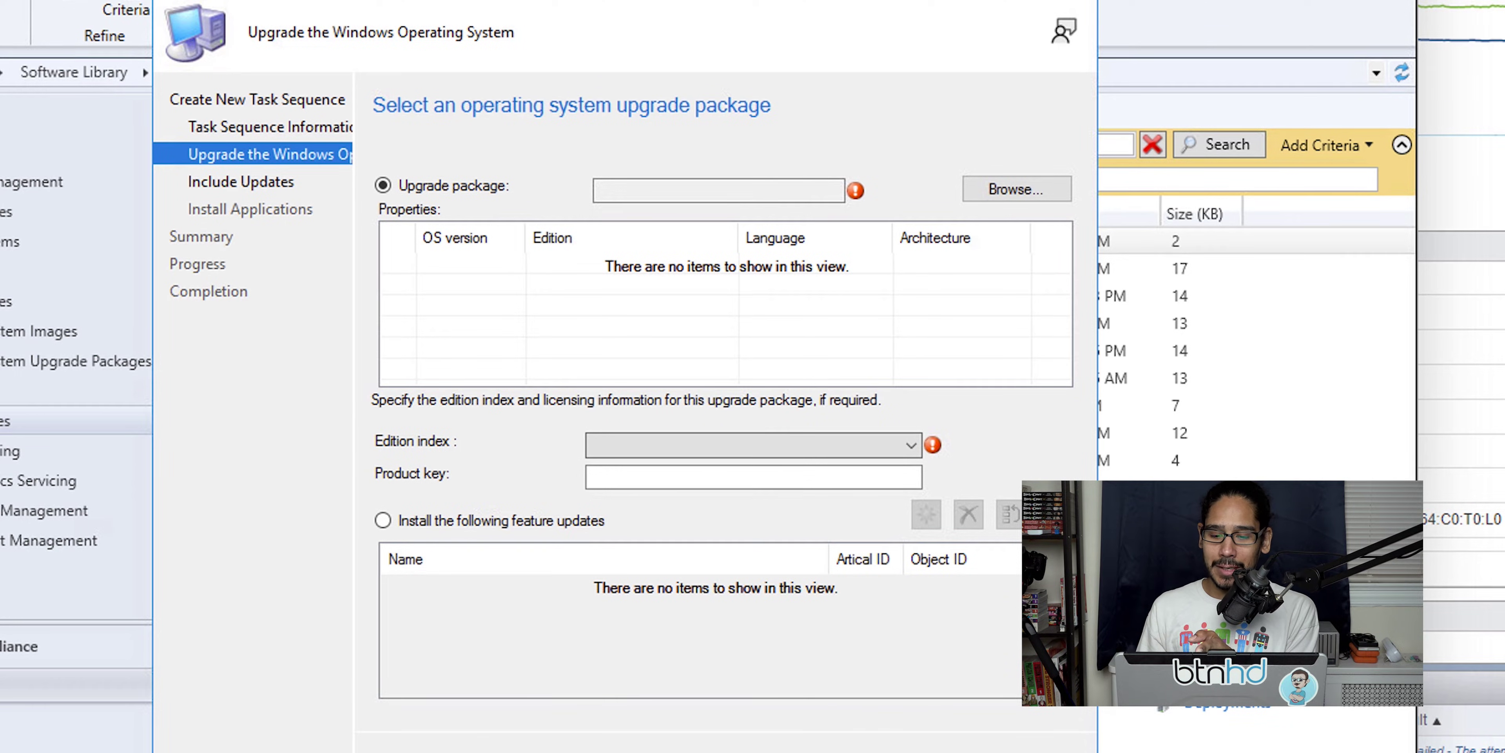
- Choose "Upgrade to Windows 11 x64 v2H22 en-US" as the task sequence's upgrade package, keeping edition index 1 - Windows 11 Enterprise
key("alt+b")
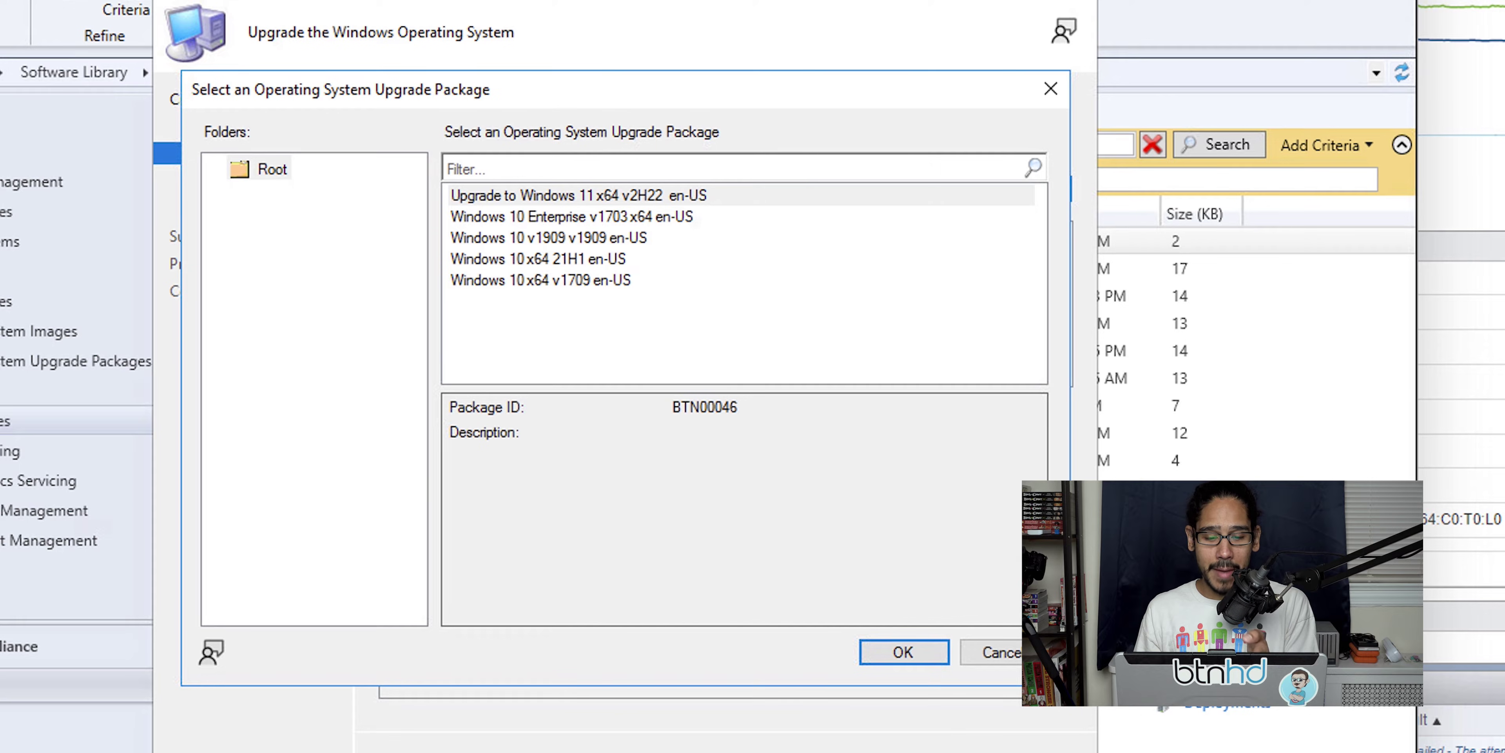
key("Tab")
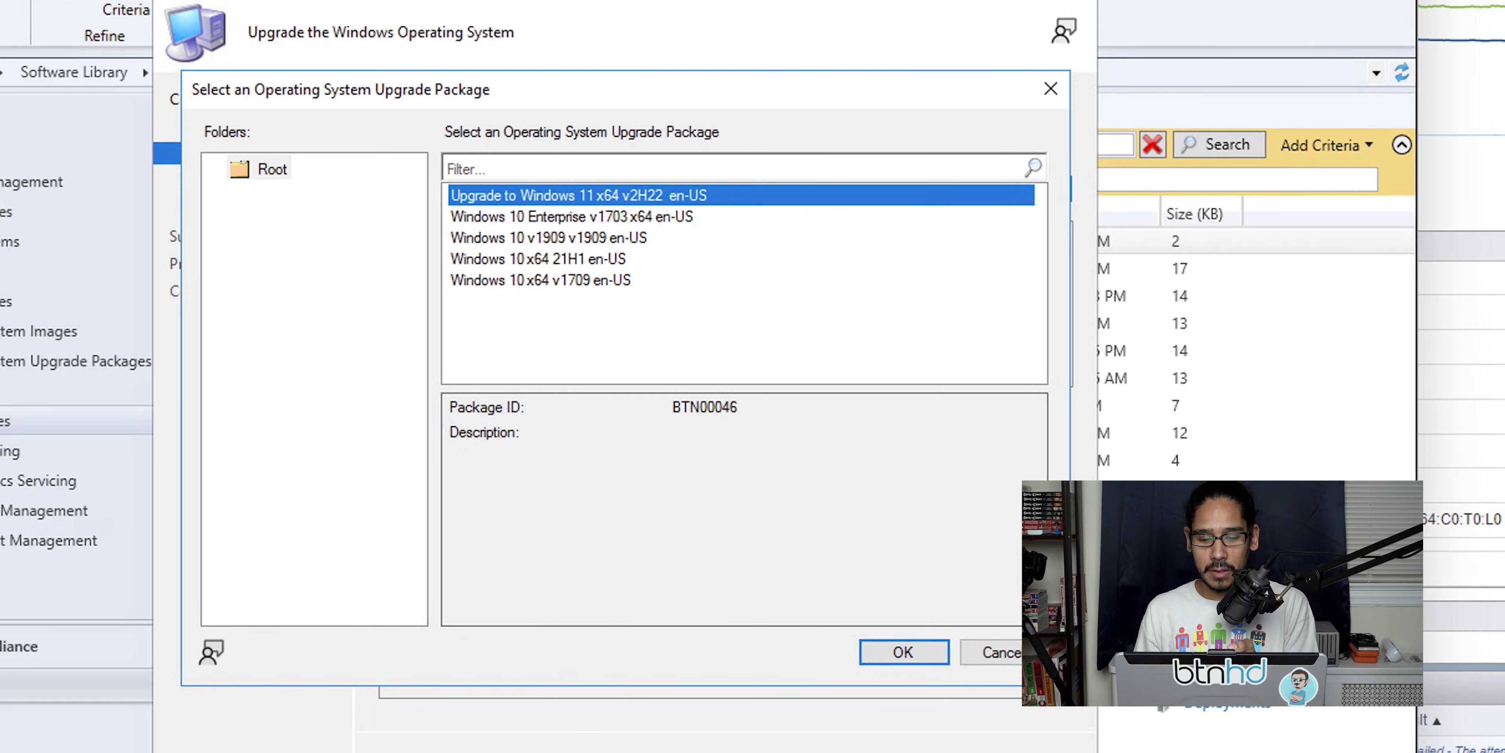
key("Return")
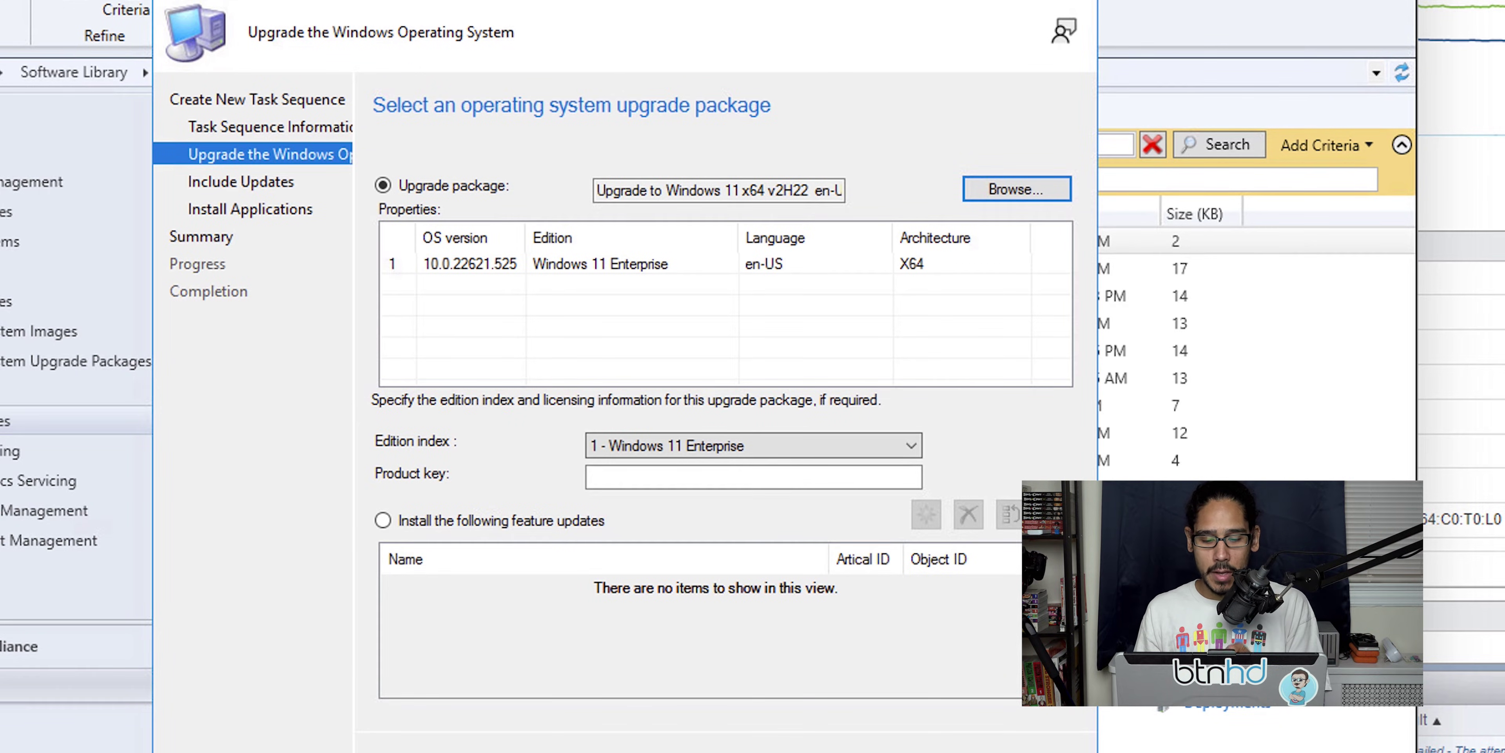
key("alt+n")
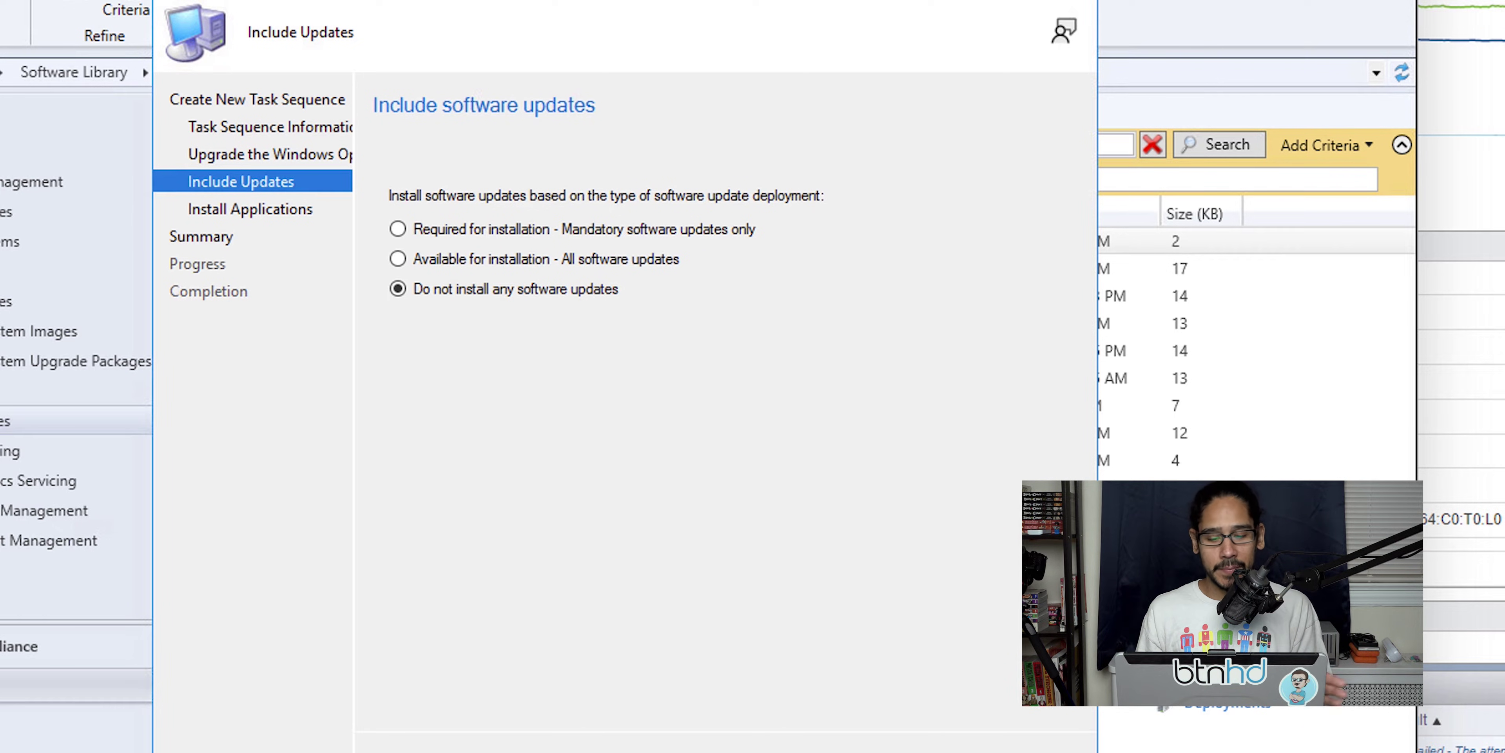
- Create the task sequence without installing any software updates or applications
key("alt+n")
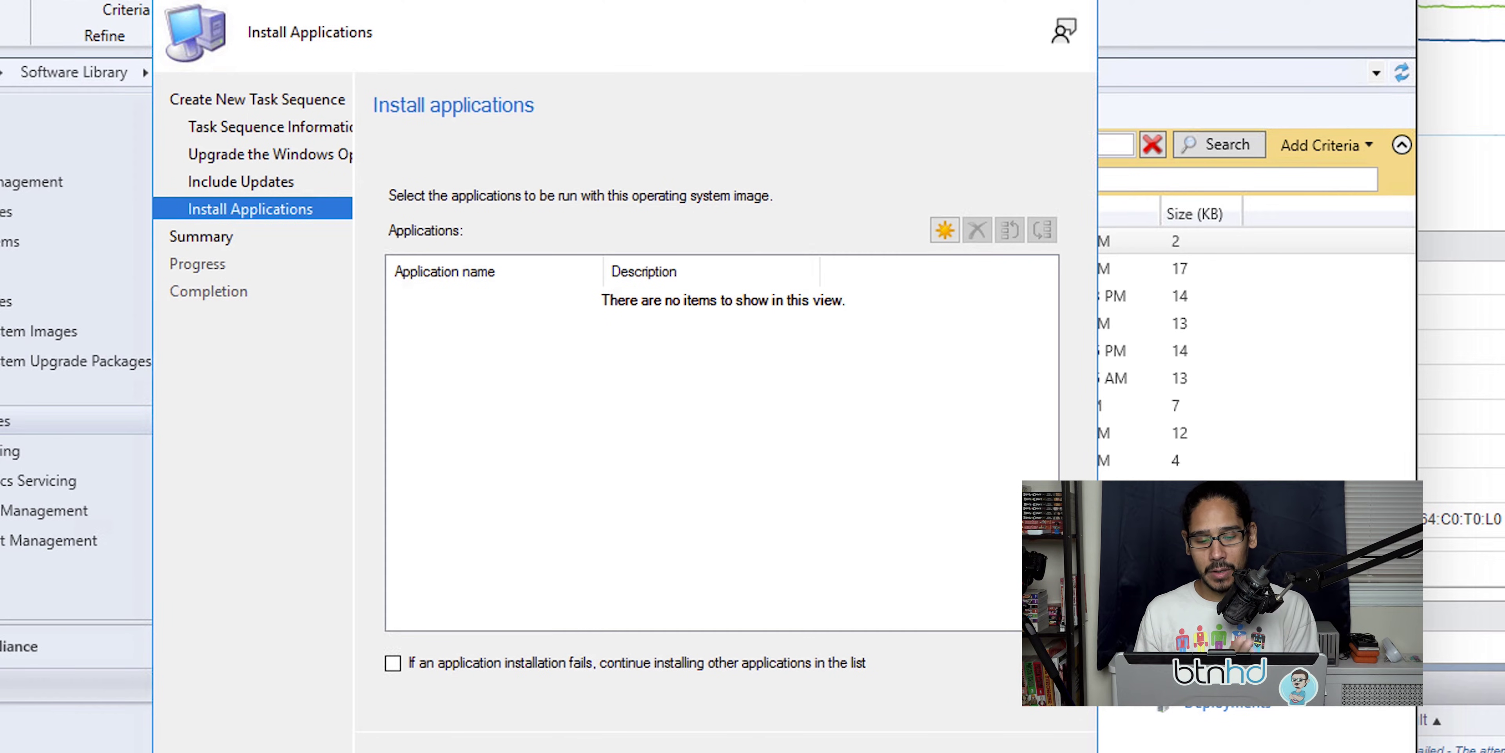
key("alt+n")
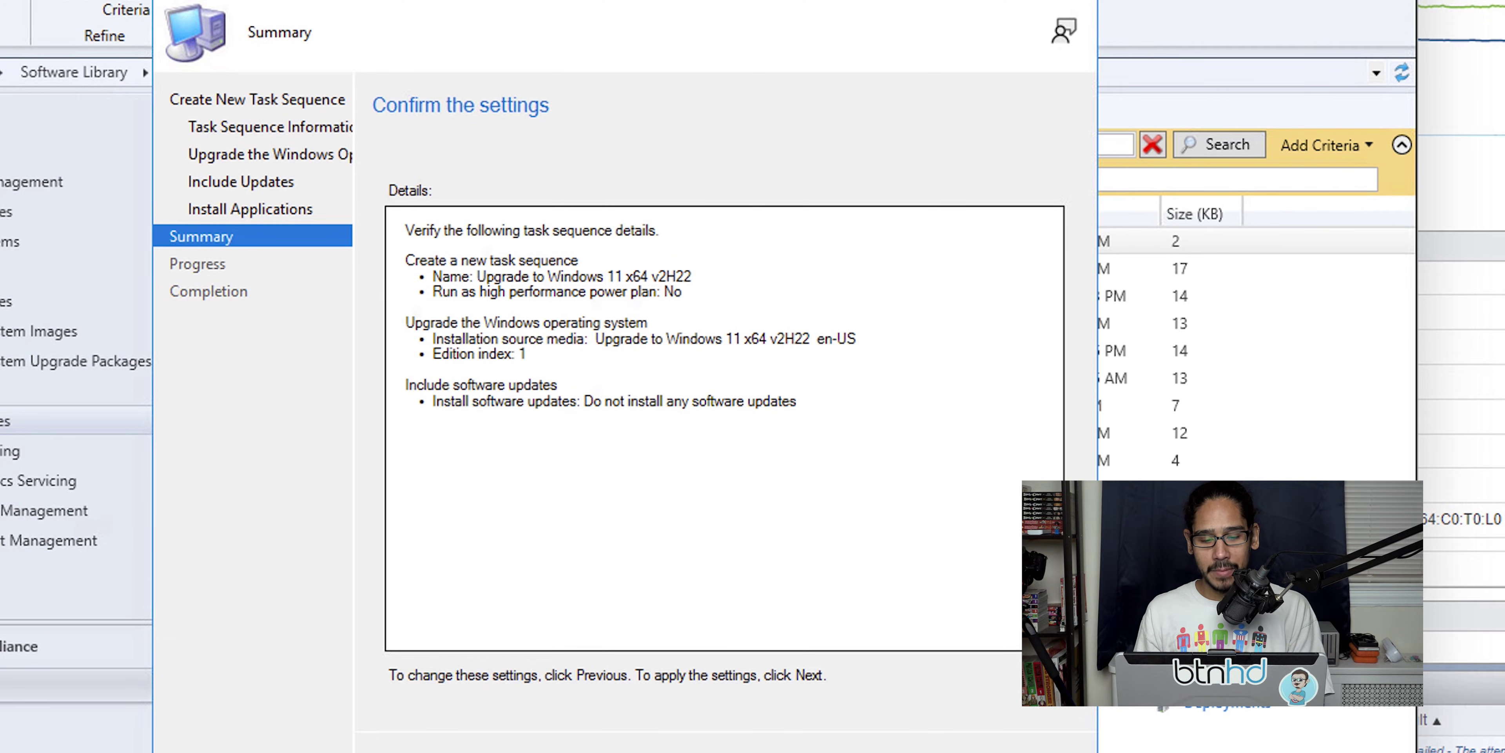
key("alt+n")
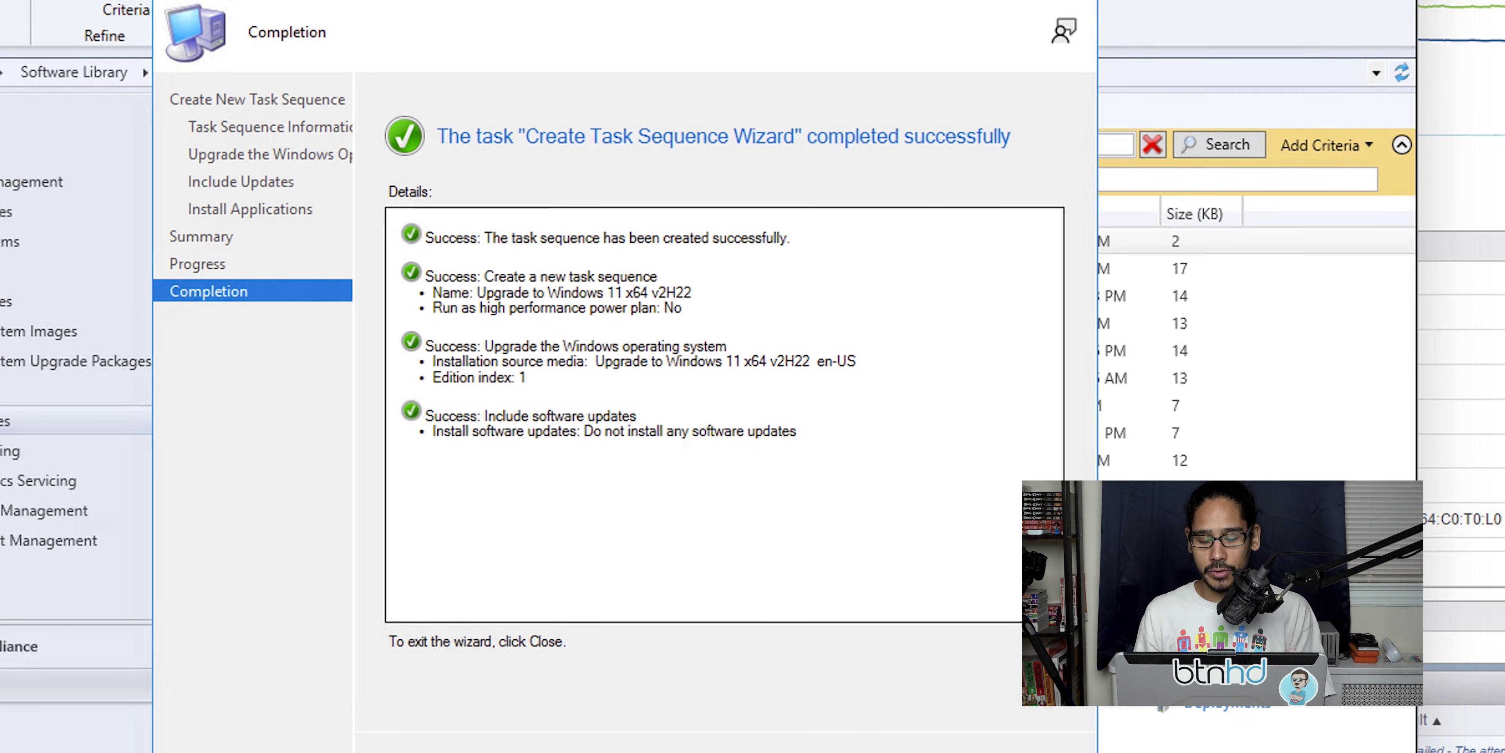
- Close the finished wizard and start deploying the "Upgrade to Windows 11 x64 v2H22" task sequence to the Windows 10 device collection
key("alt+c")
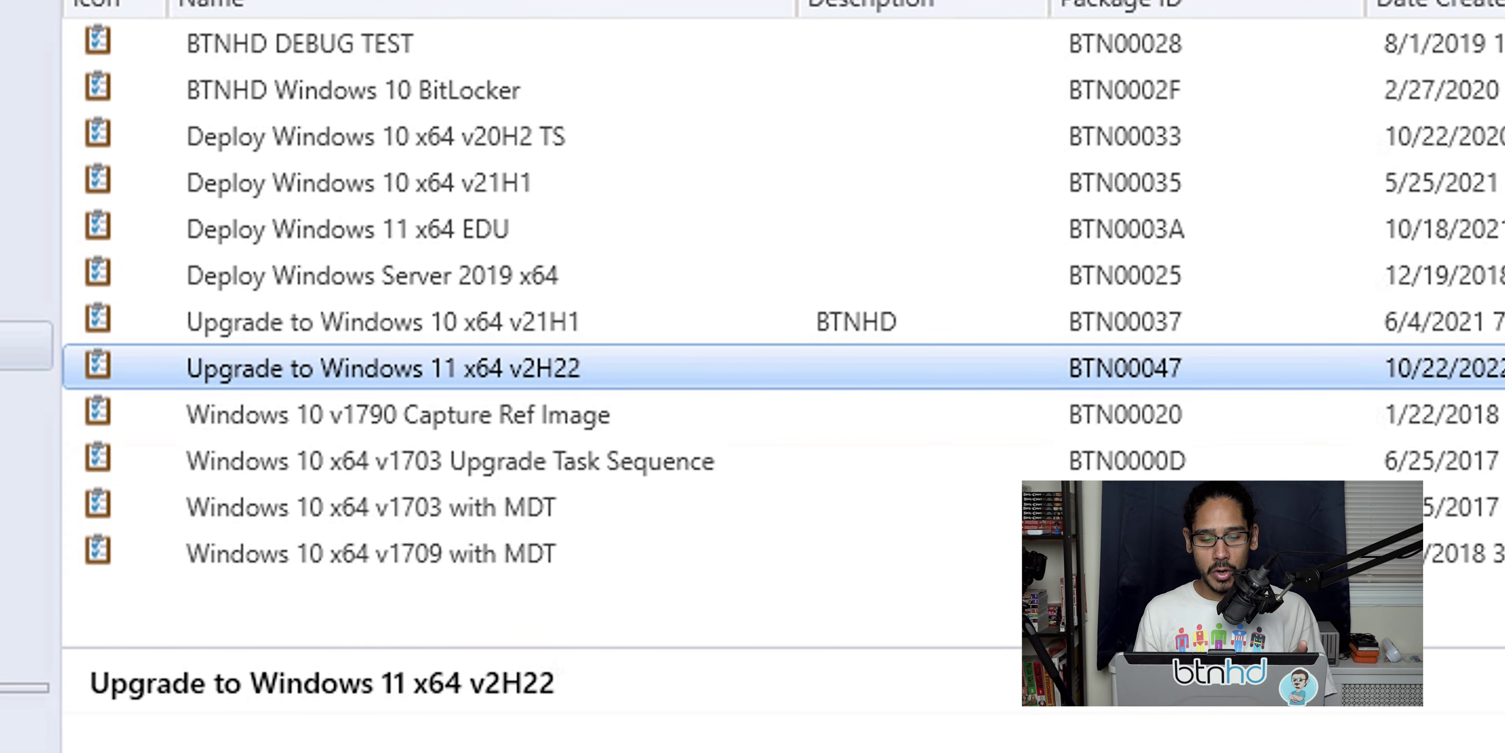
right_click(673, 374)
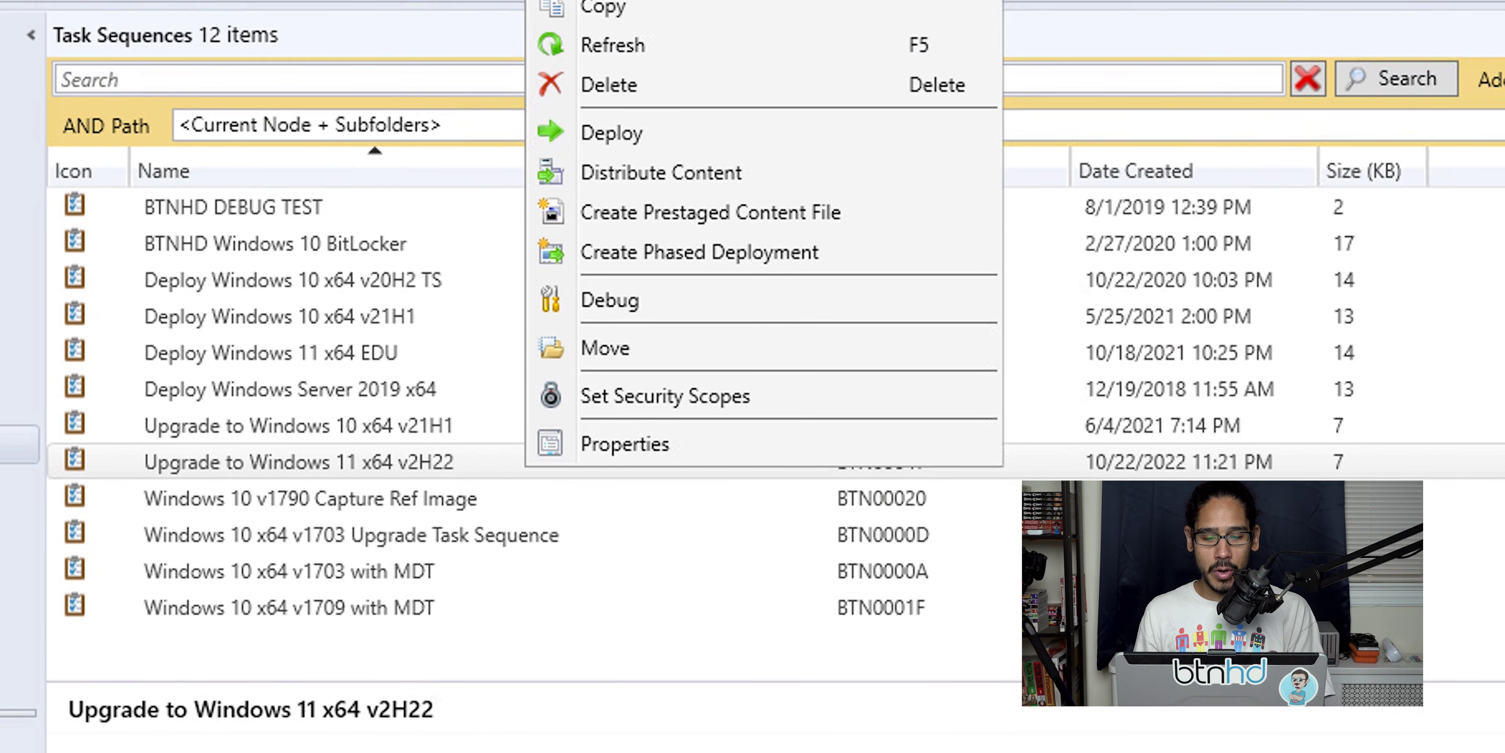
left_click(611, 133)
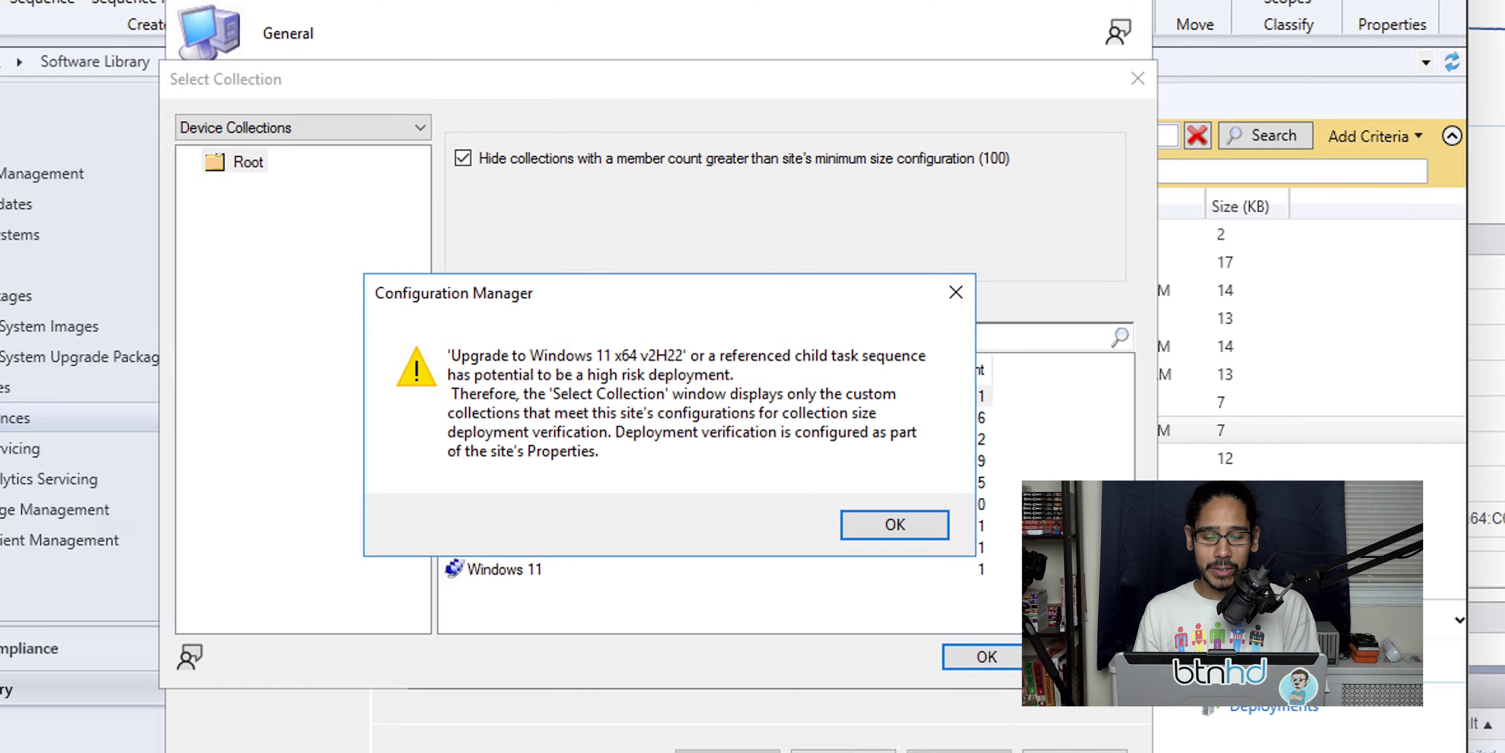
key("Return")
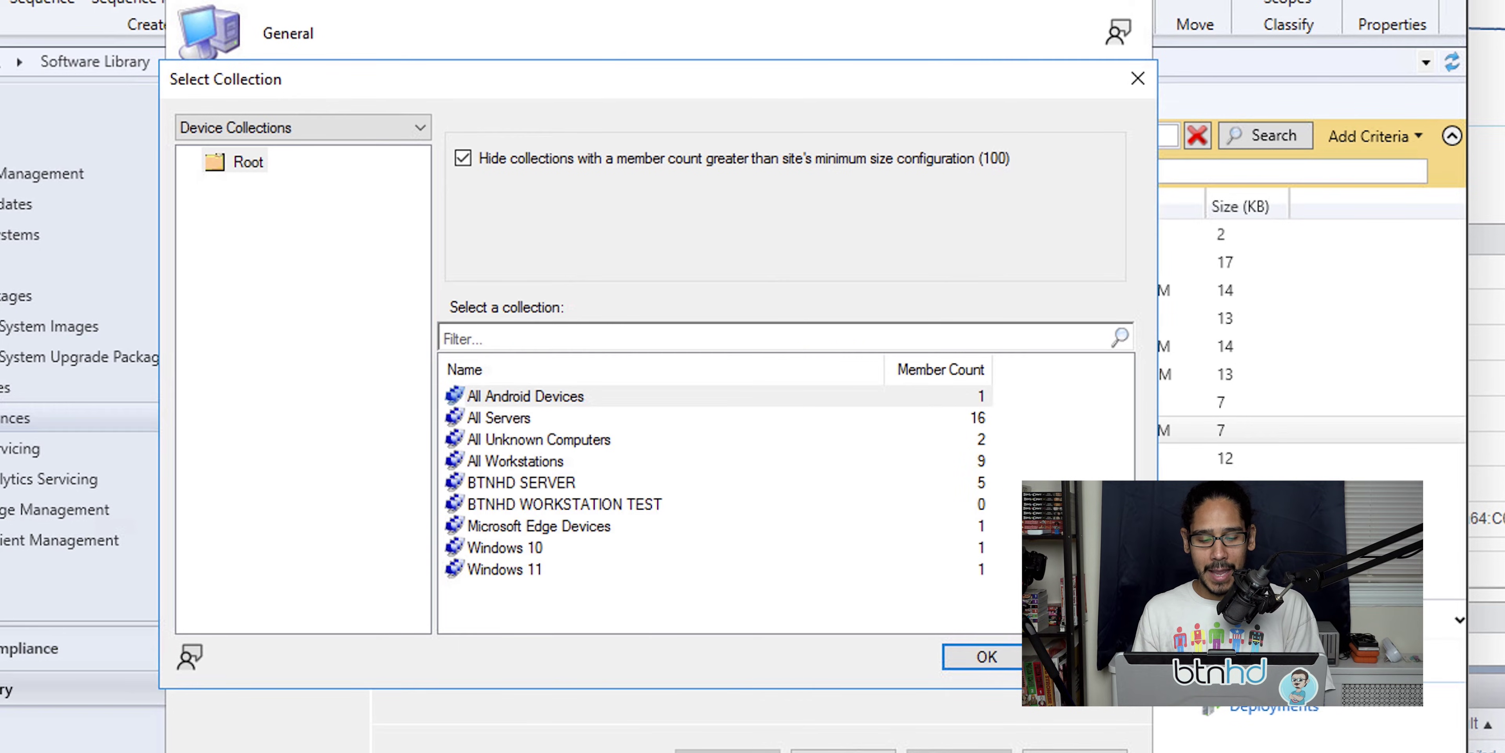
left_click(505, 547)
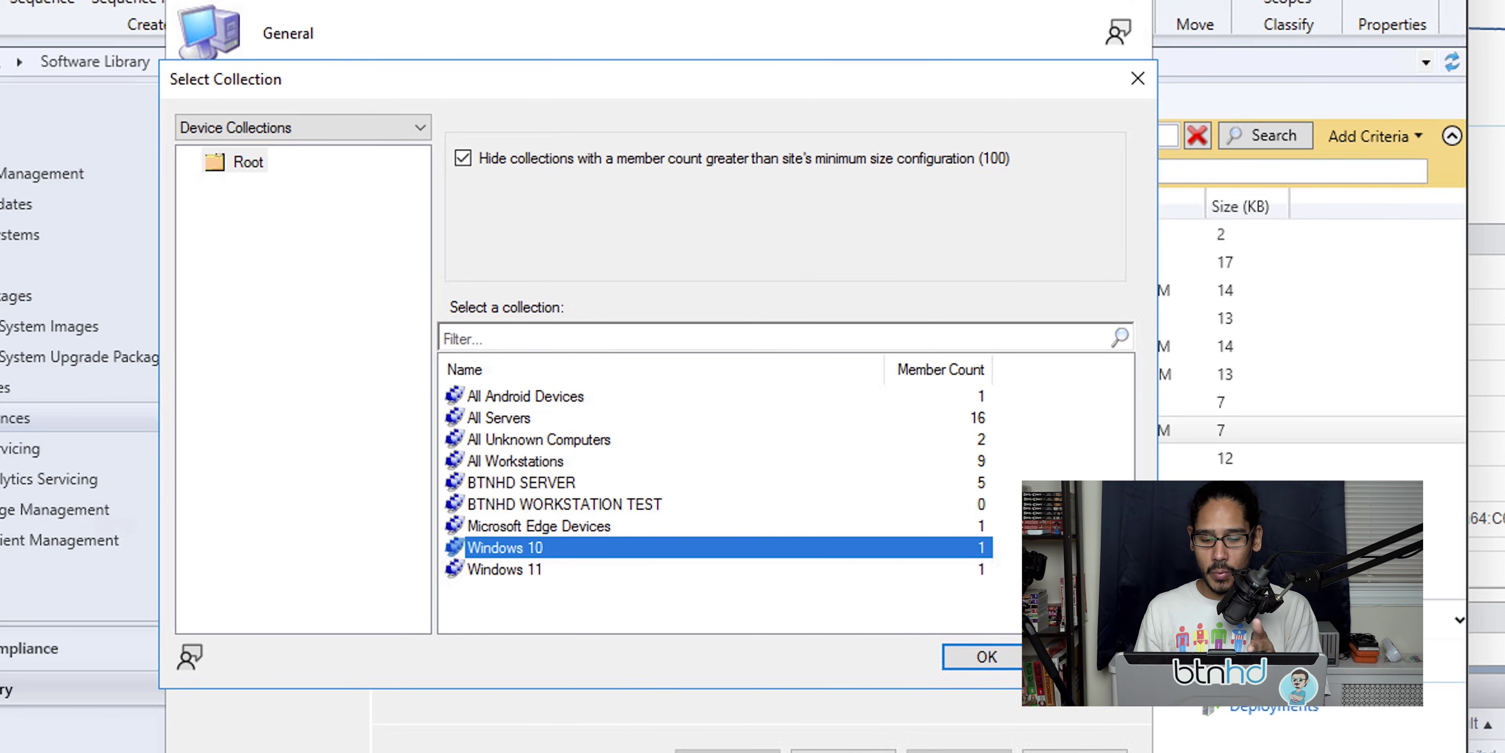
key("Return")
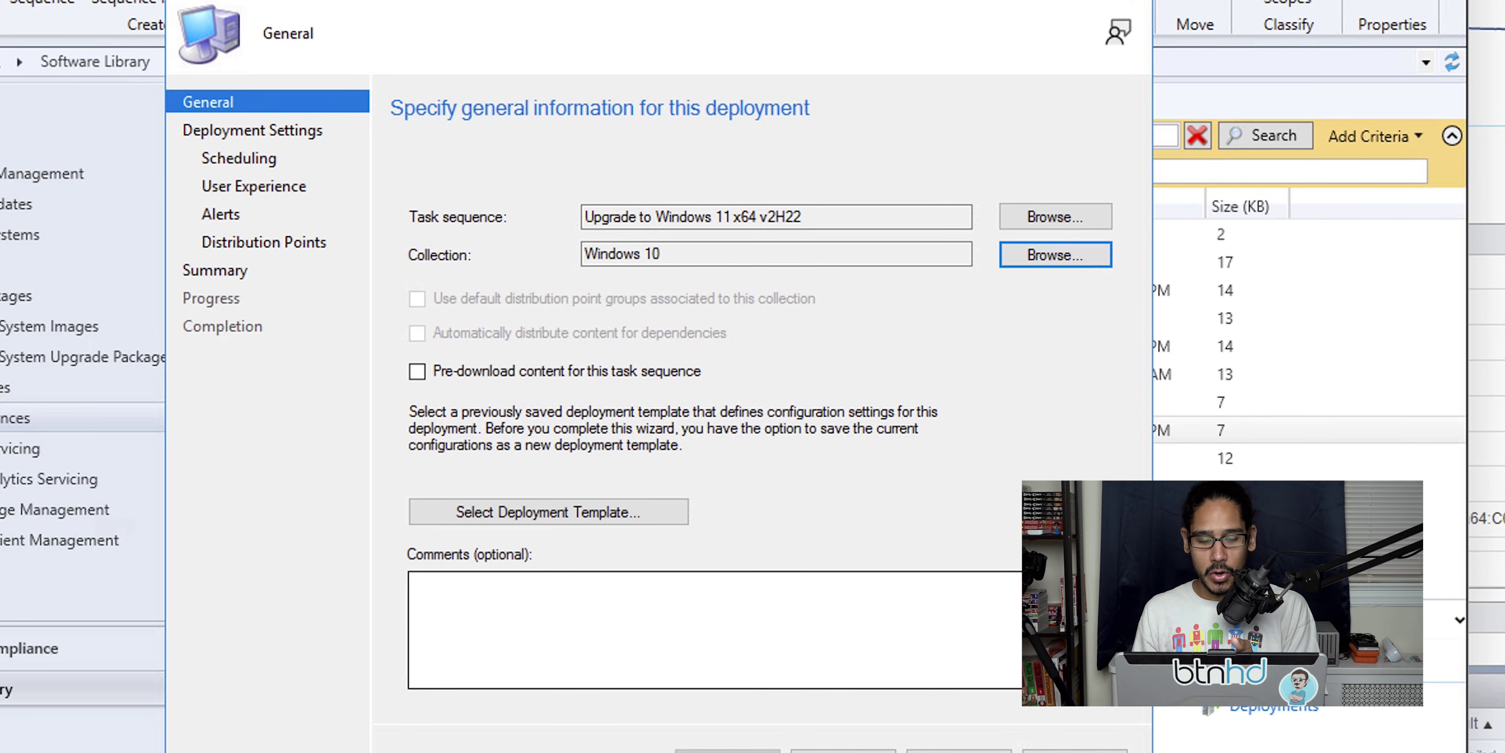
key("alt+n")
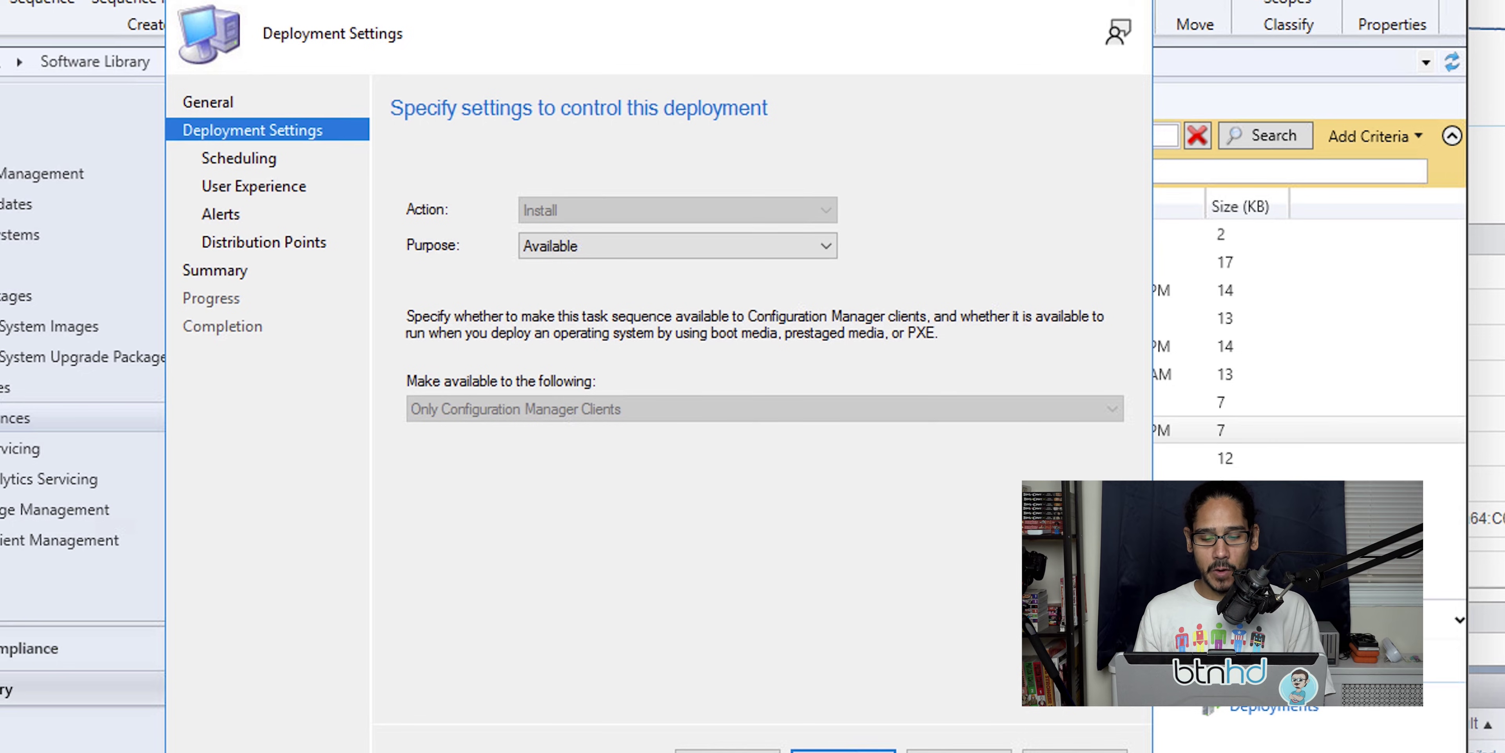
- Create the deployment with purpose Available, keeping the default scheduling, user experience, alert and distribution point settings
key("alt+n")
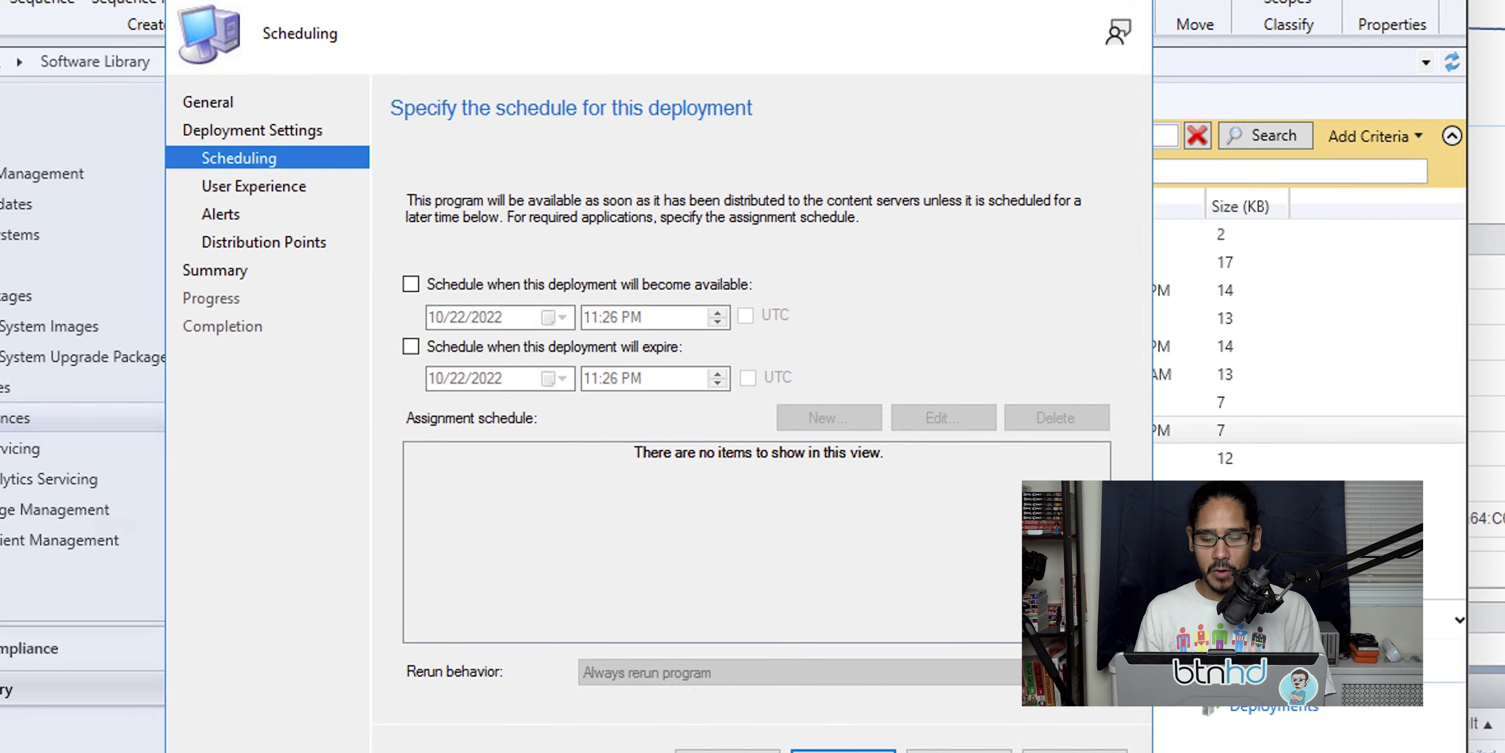
key("alt+n")
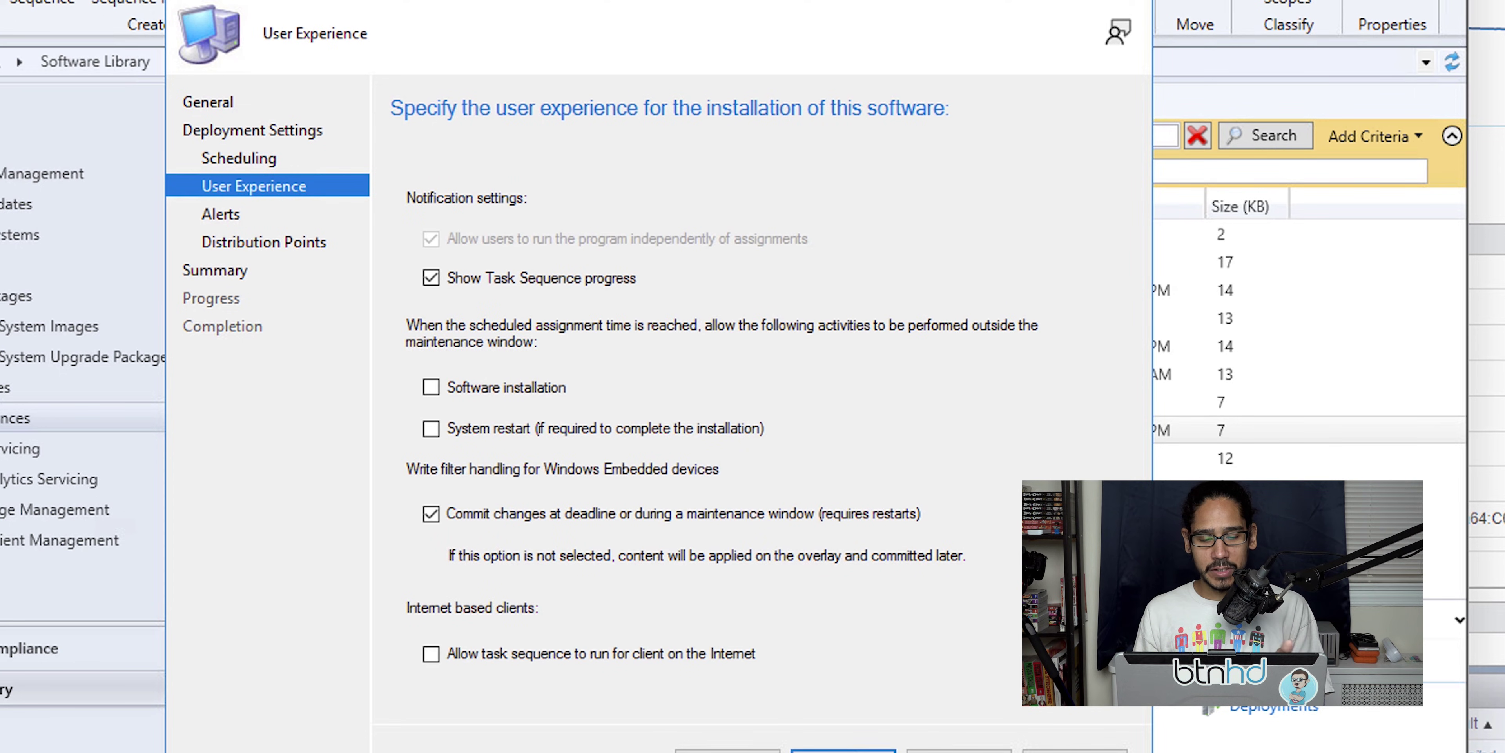
key("alt+n")
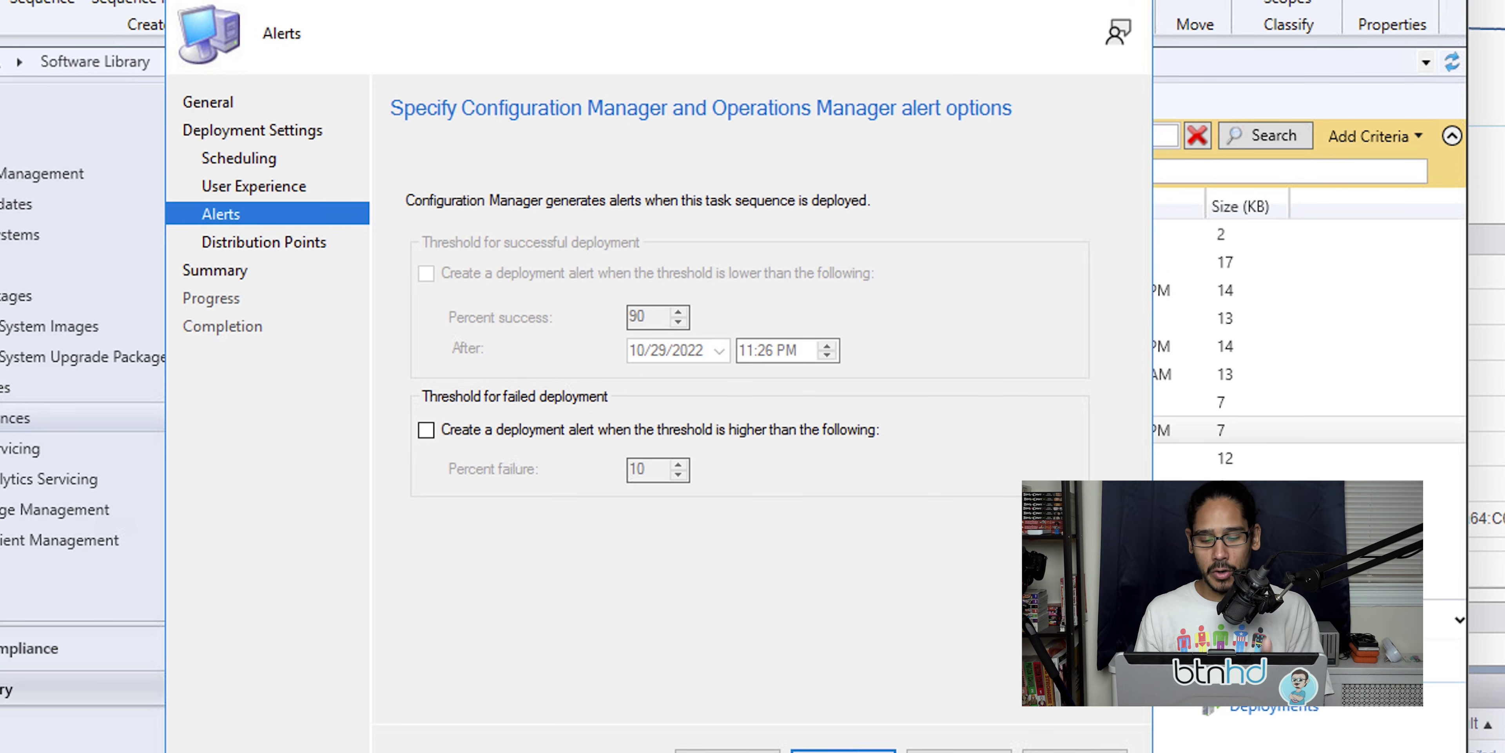
key("alt+n")
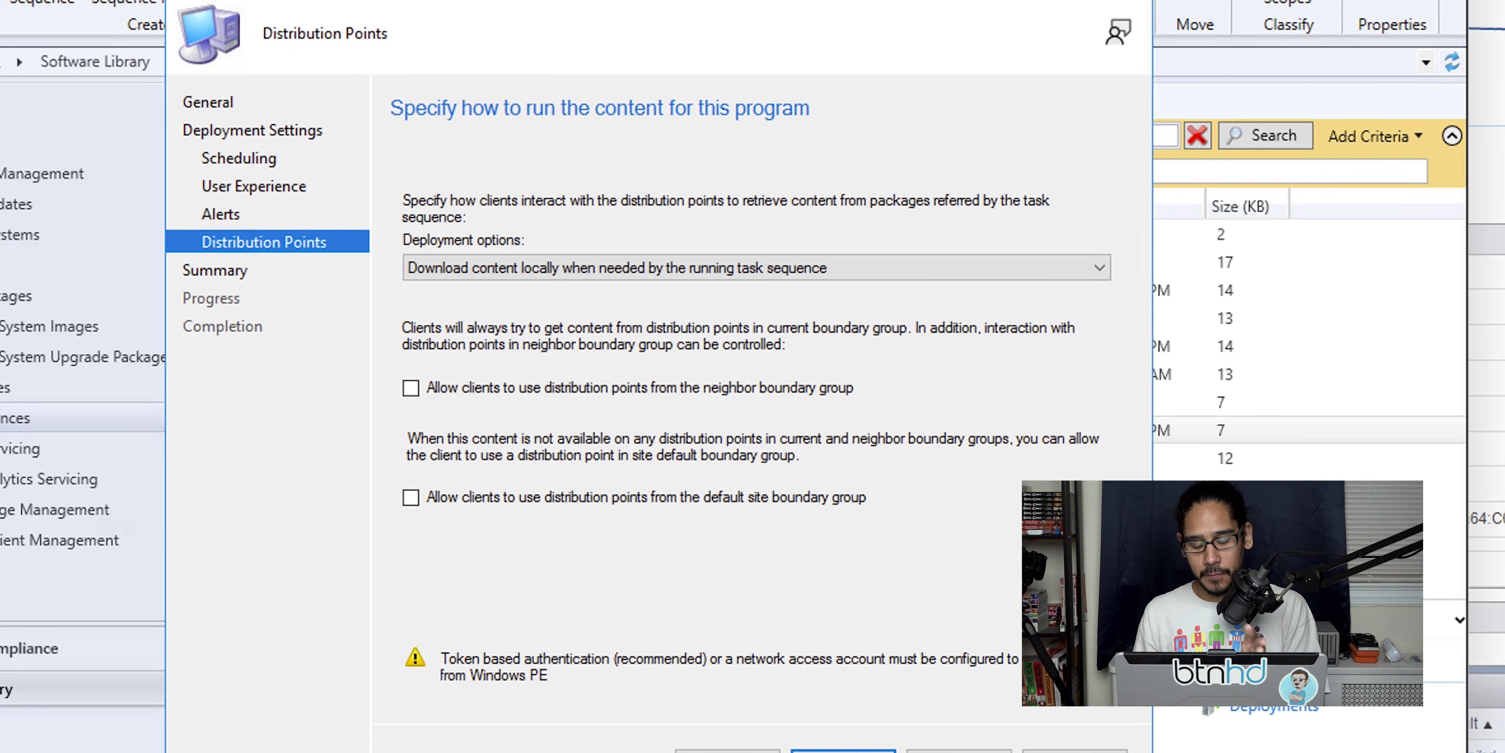
key("alt+n")
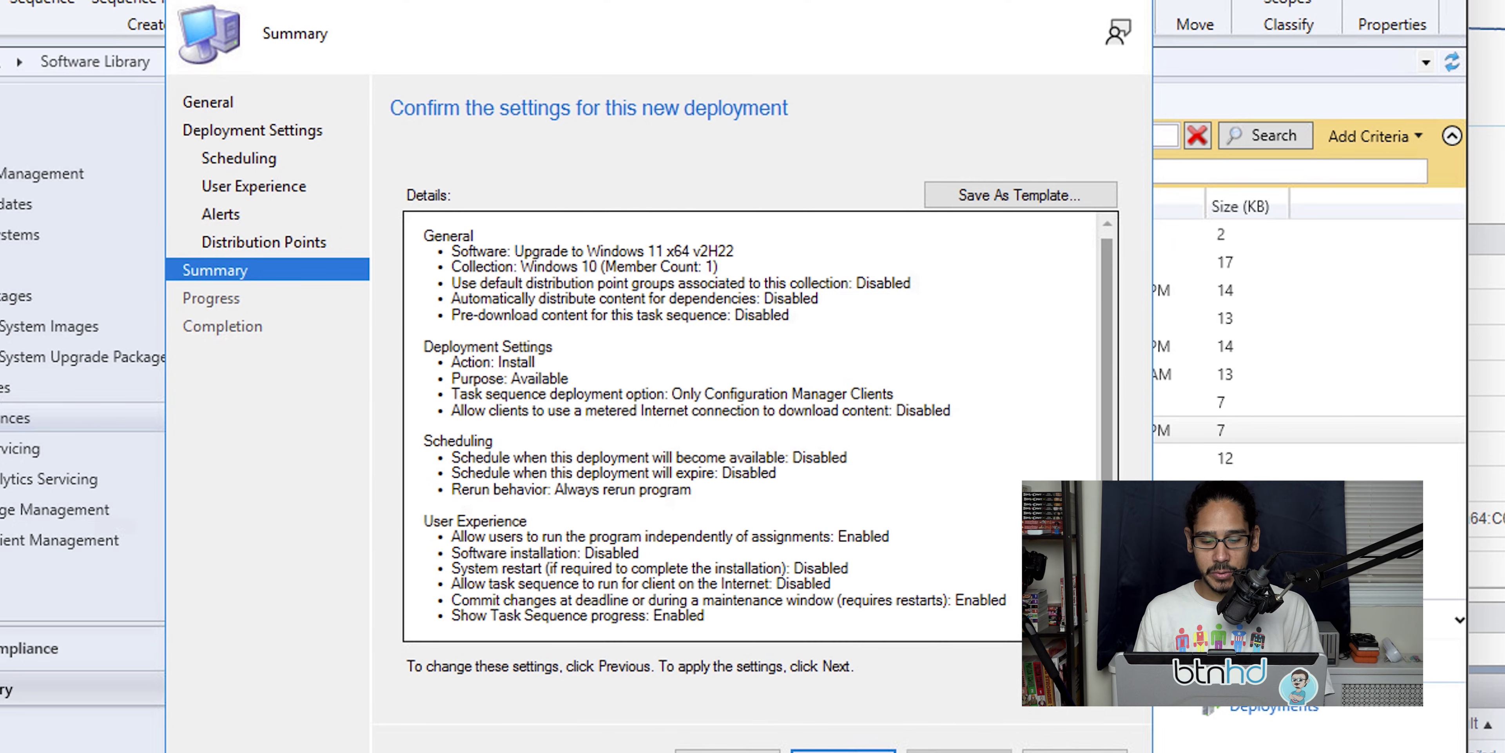
key("alt+n")
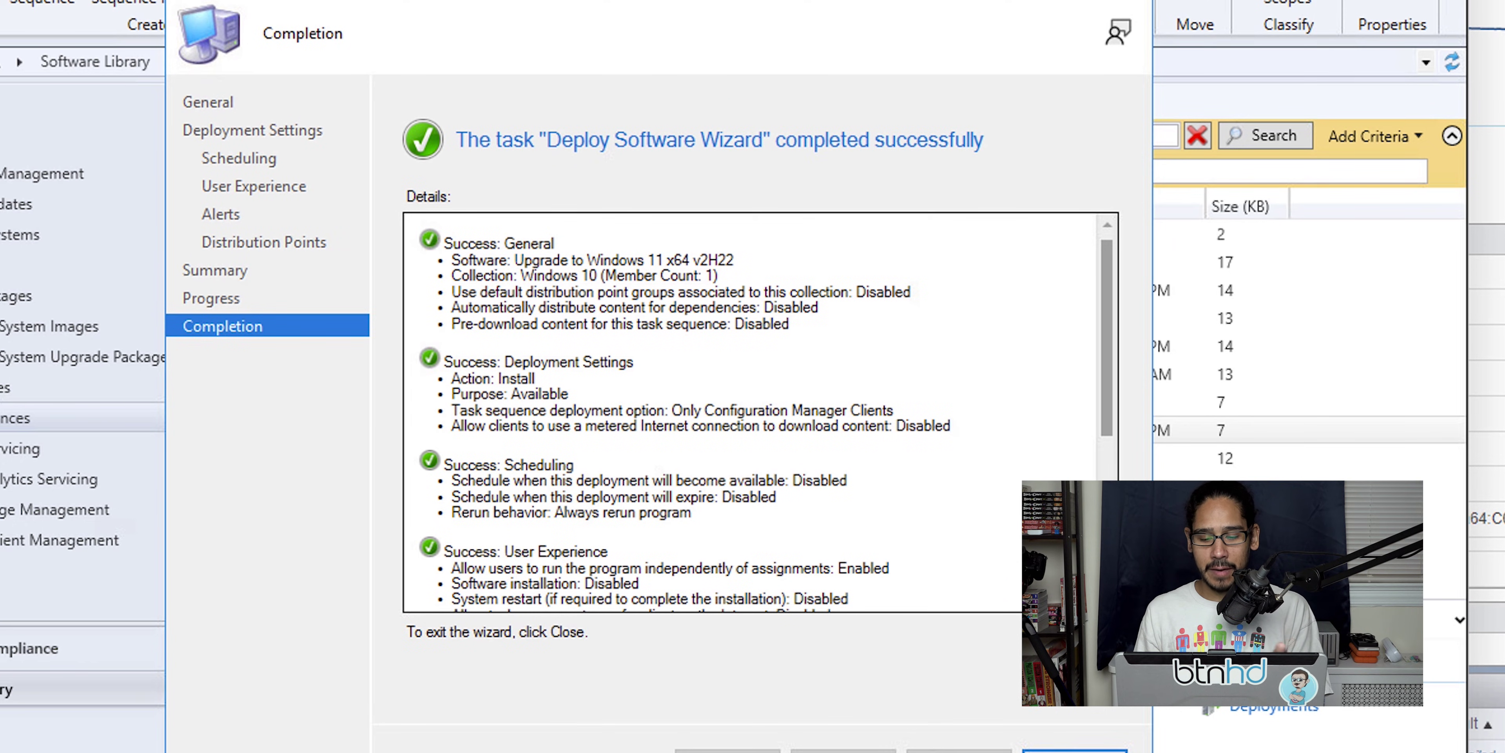